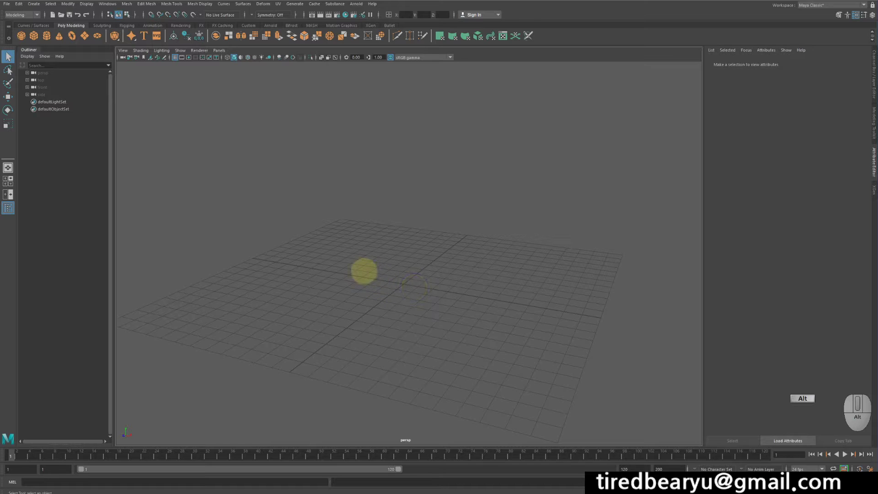
Step: Create a 3D polygon Type object with its default text in the empty scene
{"action": "left_click_drag", "start_coordinate": [362, 270], "coordinate": [373, 292], "text": "alt"}
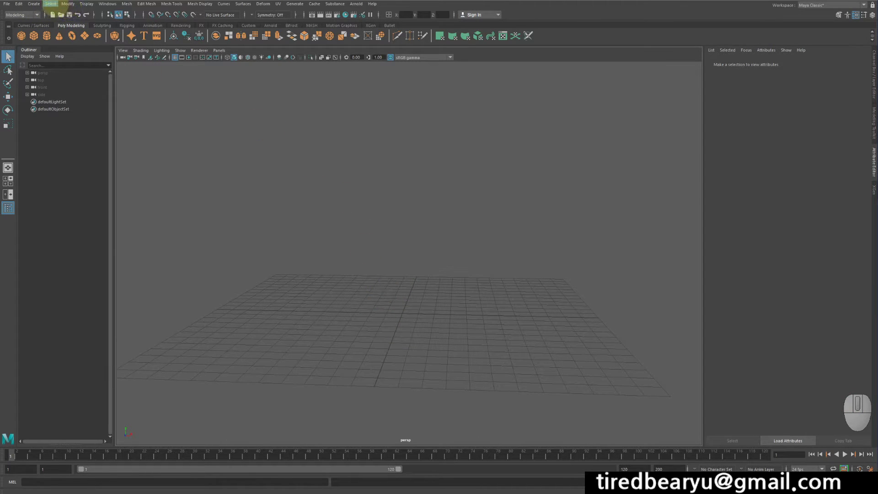
{"action": "left_click", "coordinate": [68, 4]}
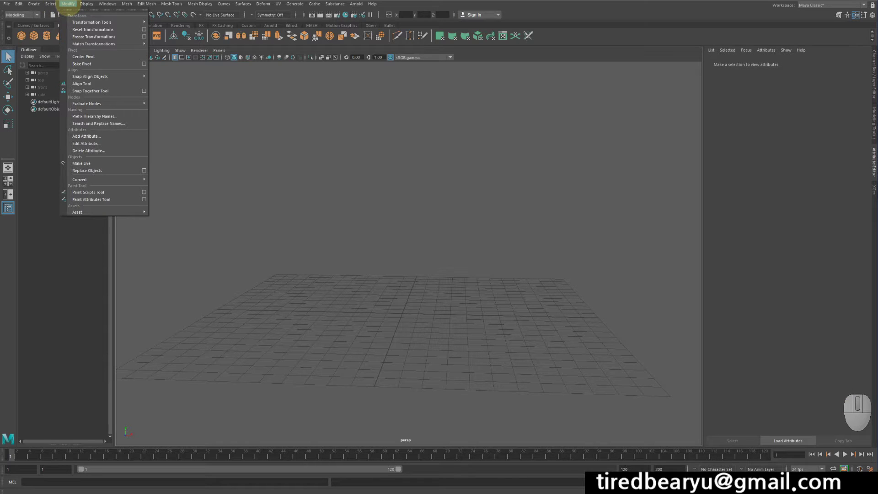
{"action": "left_click", "coordinate": [68, 4]}
{"action": "left_click", "coordinate": [34, 3]}
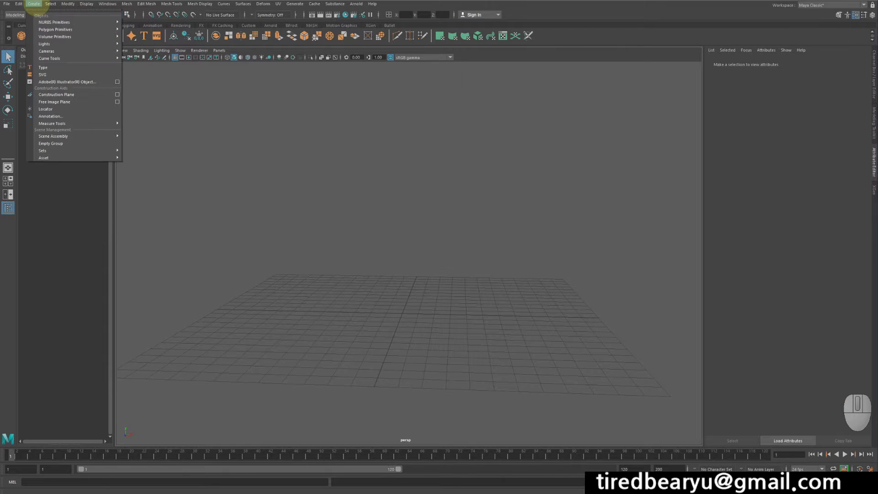
{"action": "left_click", "coordinate": [72, 58]}
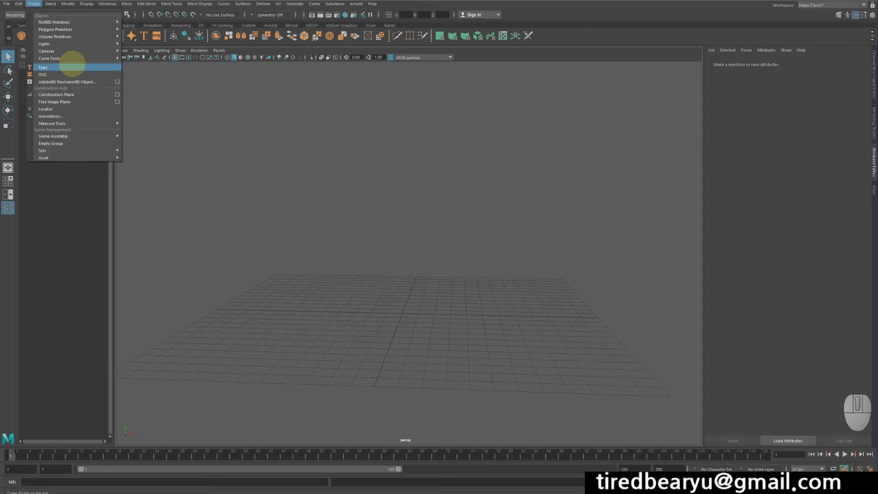
{"action": "left_click", "coordinate": [71, 67]}
{"action": "left_click_drag", "start_coordinate": [372, 227], "coordinate": [373, 208], "text": "alt"}
{"action": "mouse_move", "coordinate": [428, 251]}
{"action": "left_mouse_down", "text": "alt"}
{"action": "mouse_move", "coordinate": [480, 239]}
{"action": "mouse_move", "coordinate": [457, 239]}
{"action": "mouse_move", "coordinate": [425, 259]}
{"action": "left_mouse_up", "text": "alt"}
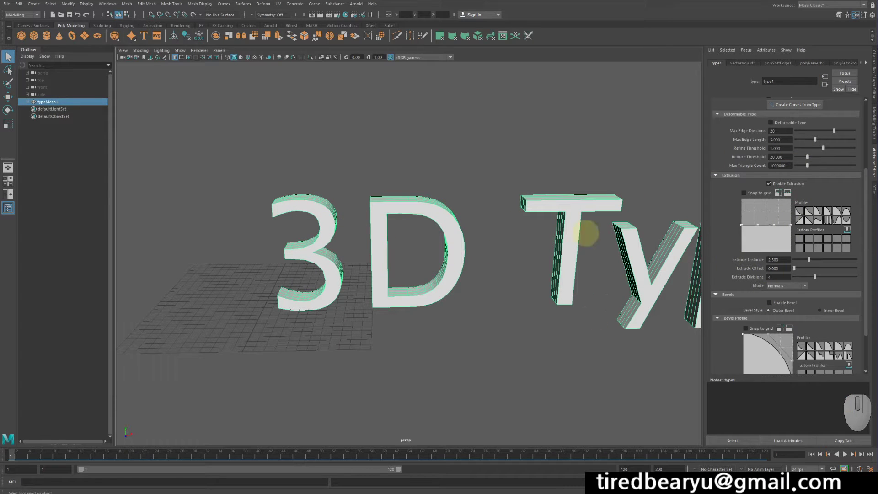
Step: Turn on Deformable Type and enable the bevel for the text mesh
{"action": "scroll", "coordinate": [789, 212], "scroll_direction": "up", "scroll_amount": 3}
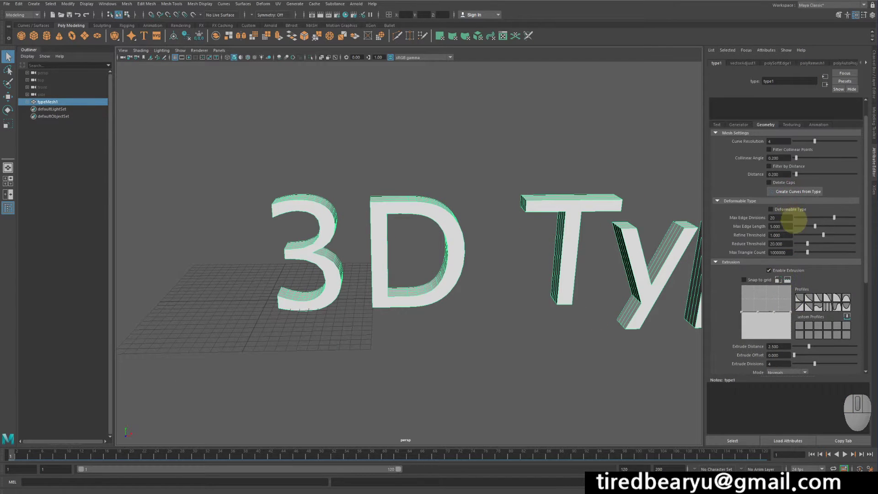
{"action": "scroll", "coordinate": [786, 206], "scroll_direction": "up", "scroll_amount": 1}
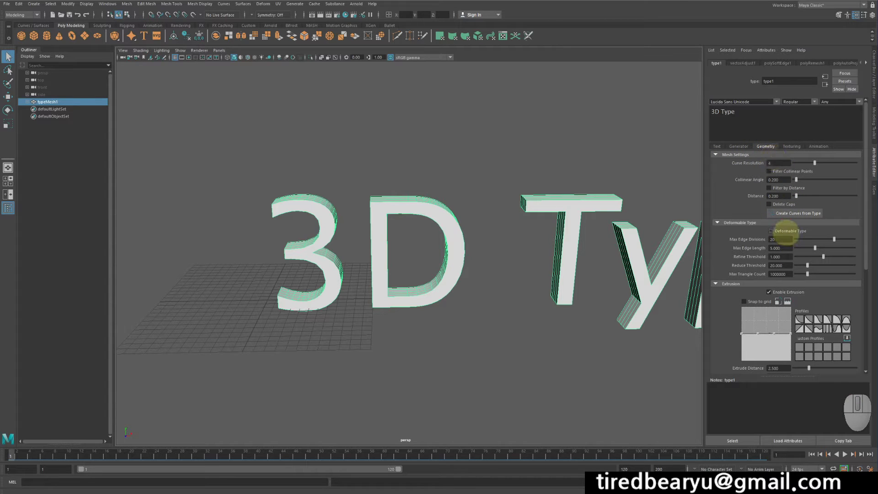
{"action": "left_click", "coordinate": [771, 230]}
{"action": "scroll", "coordinate": [565, 201], "scroll_direction": "down", "scroll_amount": 2}
{"action": "scroll", "coordinate": [835, 300], "scroll_direction": "down", "scroll_amount": 3}
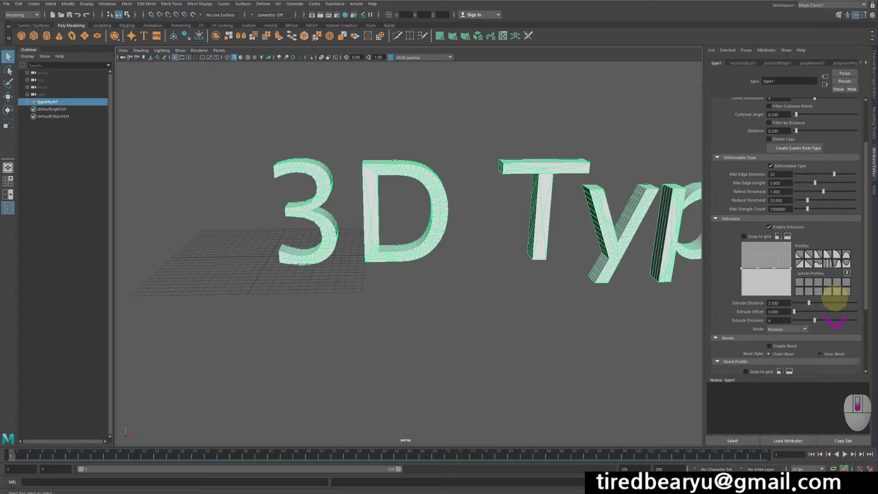
{"action": "left_click", "coordinate": [771, 346]}
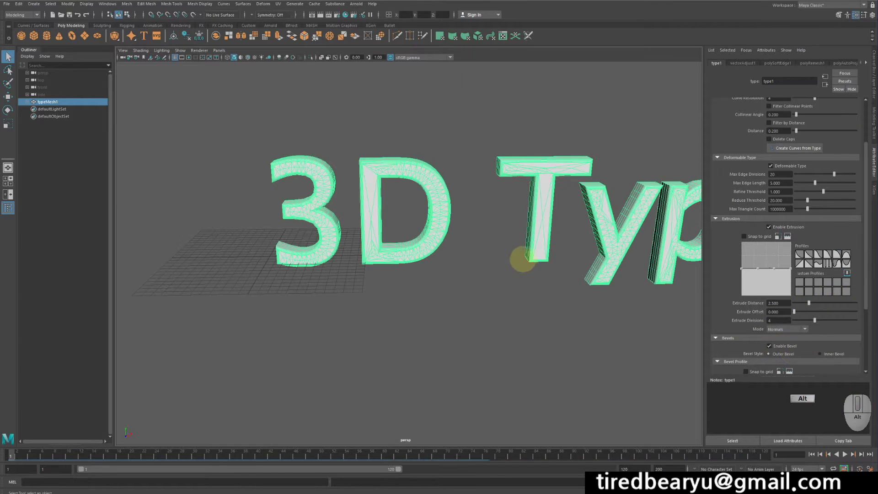
{"action": "mouse_move", "coordinate": [521, 257]}
{"action": "left_mouse_down", "text": "alt"}
{"action": "mouse_move", "coordinate": [490, 232]}
{"action": "mouse_move", "coordinate": [520, 246]}
{"action": "mouse_move", "coordinate": [517, 259]}
{"action": "left_mouse_up", "text": "alt"}
{"action": "right_click_drag", "start_coordinate": [526, 257], "coordinate": [608, 252], "text": "alt"}
{"action": "left_click_drag", "start_coordinate": [607, 251], "coordinate": [454, 251], "text": "alt"}
{"action": "right_click_drag", "start_coordinate": [526, 264], "coordinate": [480, 245], "text": "alt"}
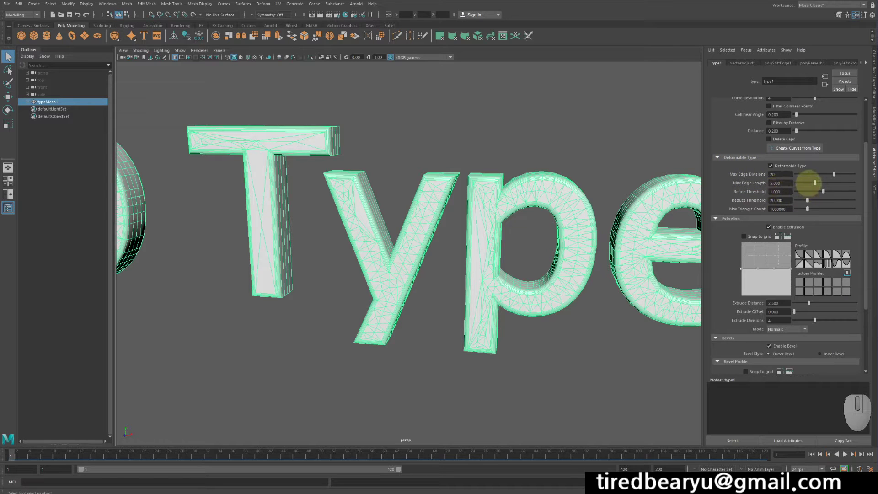
Step: Refine the text's mesh by setting Max Edge Length to about 2.056 and Refine Threshold to about 0.741
{"action": "left_click", "coordinate": [806, 182]}
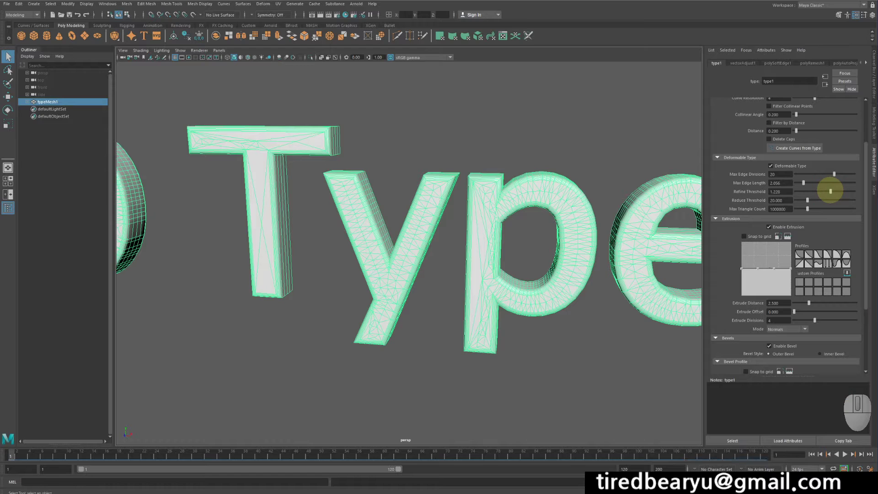
{"action": "left_click", "coordinate": [815, 191]}
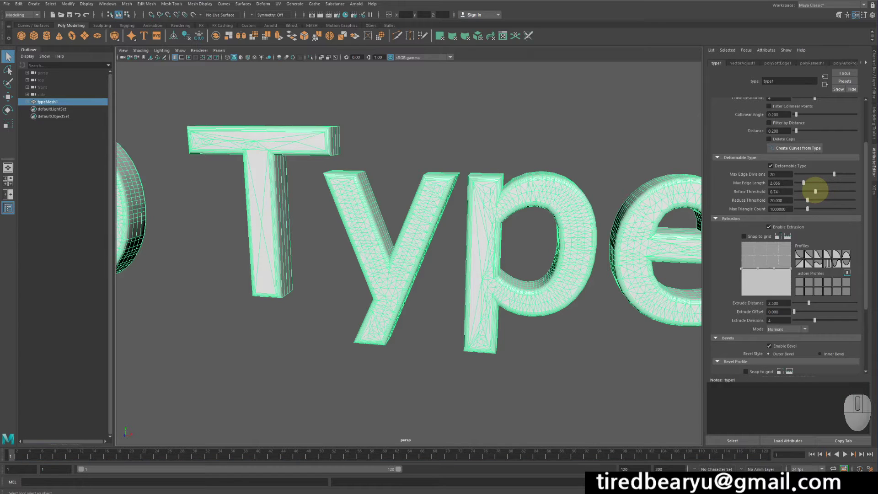
{"action": "right_click_drag", "start_coordinate": [505, 219], "coordinate": [348, 197], "text": "alt"}
{"action": "left_click_drag", "start_coordinate": [348, 196], "coordinate": [456, 159], "text": "alt"}
{"action": "left_click", "coordinate": [615, 258]}
{"action": "left_click_drag", "start_coordinate": [617, 260], "coordinate": [550, 290], "text": "alt"}
{"action": "left_click", "coordinate": [498, 288]}
{"action": "left_click", "coordinate": [560, 314]}
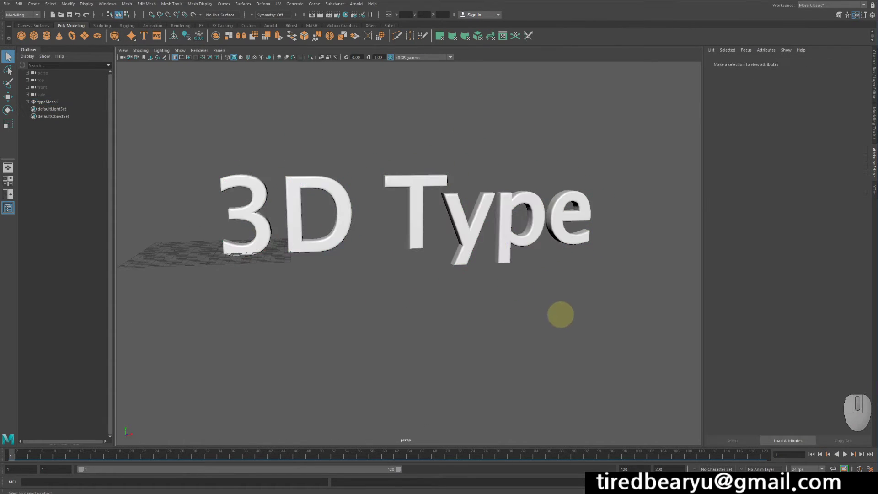
Step: Select the whole text mesh and delete its construction history
{"action": "left_click_drag", "start_coordinate": [195, 117], "coordinate": [697, 350]}
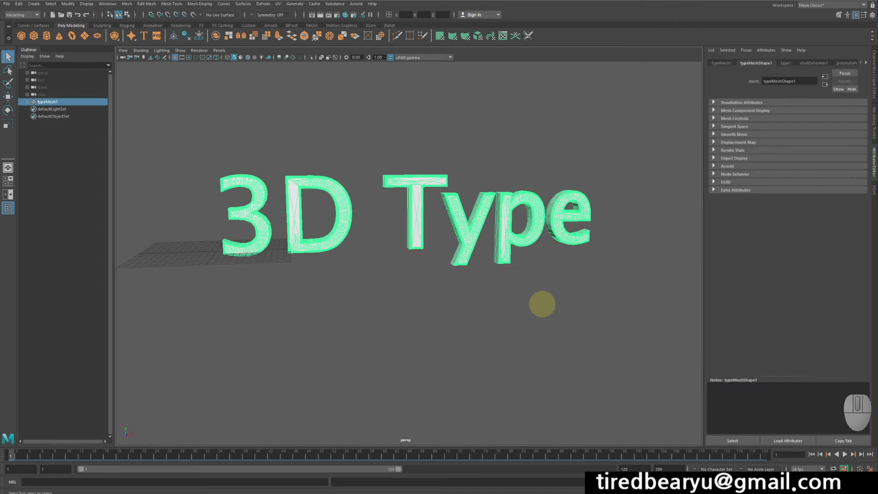
{"action": "left_click", "coordinate": [19, 3]}
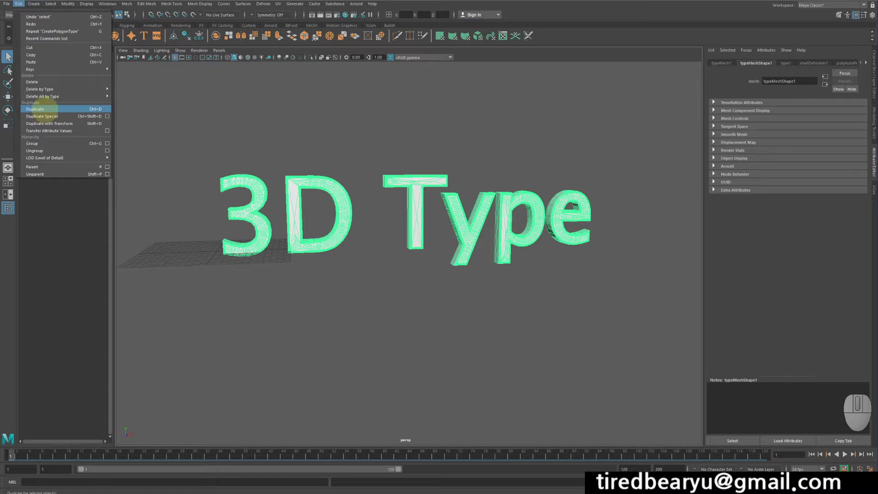
{"action": "mouse_move", "coordinate": [49, 88]}
{"action": "left_click", "coordinate": [143, 94]}
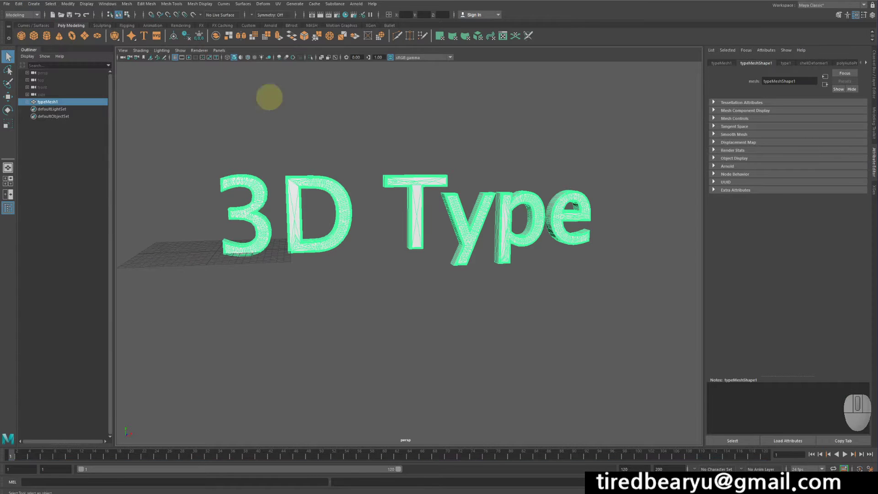
Step: Reselect the text mesh and separate it into individual letter objects
{"action": "left_click", "coordinate": [512, 158]}
{"action": "left_click_drag", "start_coordinate": [176, 104], "coordinate": [238, 188]}
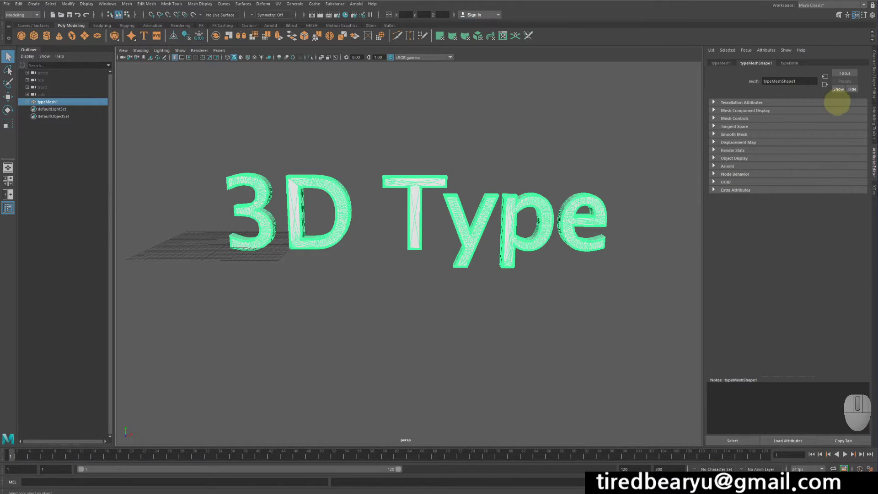
{"action": "left_click_drag", "start_coordinate": [532, 153], "coordinate": [551, 181], "text": "alt"}
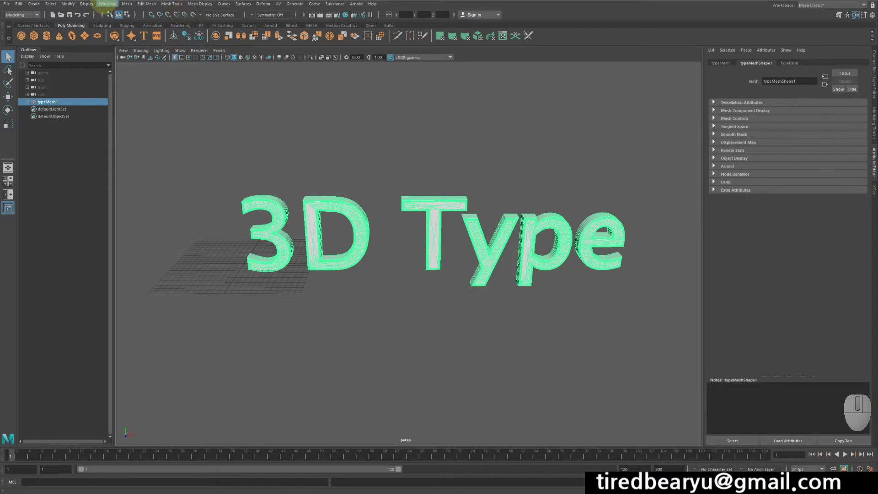
{"action": "left_click", "coordinate": [127, 4]}
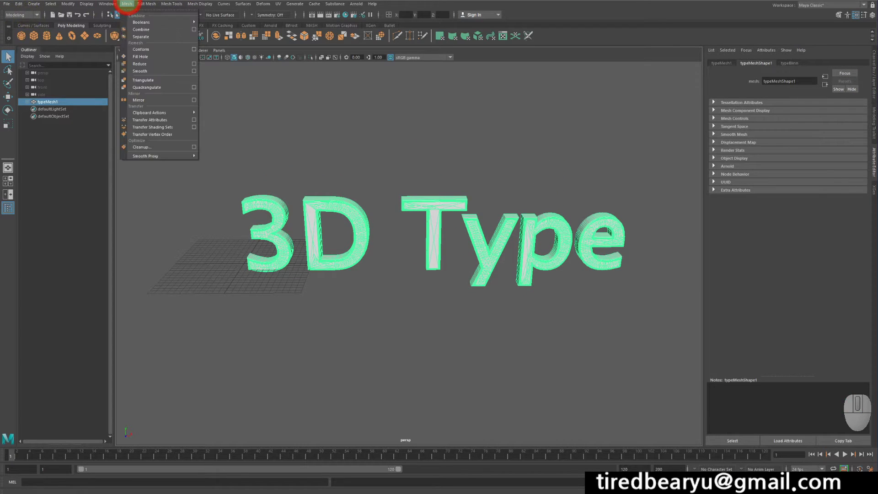
{"action": "left_click", "coordinate": [137, 36]}
{"action": "left_click", "coordinate": [342, 134]}
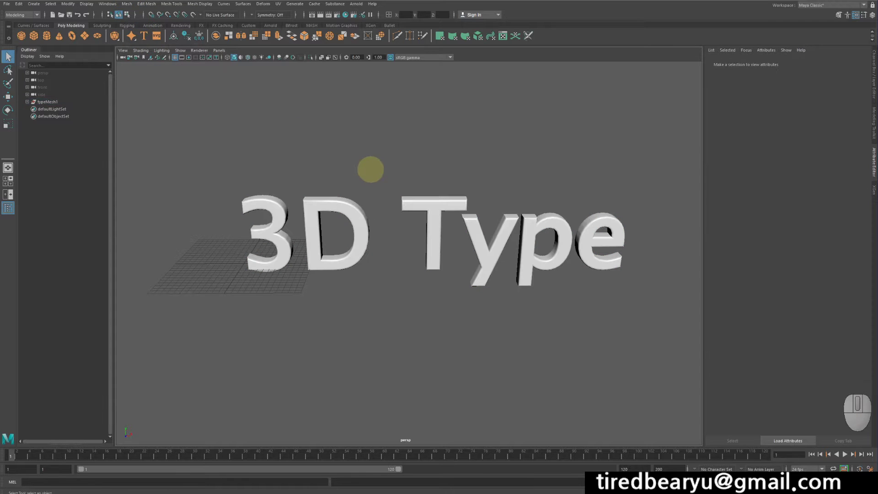
Step: Select all the separated letters and center each one's pivot
{"action": "left_click", "coordinate": [278, 253]}
{"action": "left_click_drag", "start_coordinate": [334, 187], "coordinate": [353, 272], "text": "shift"}
{"action": "left_click_drag", "start_coordinate": [445, 172], "coordinate": [446, 261], "text": "shift"}
{"action": "left_click_drag", "start_coordinate": [200, 168], "coordinate": [750, 316]}
{"action": "left_click_drag", "start_coordinate": [469, 209], "coordinate": [471, 200], "text": "alt"}
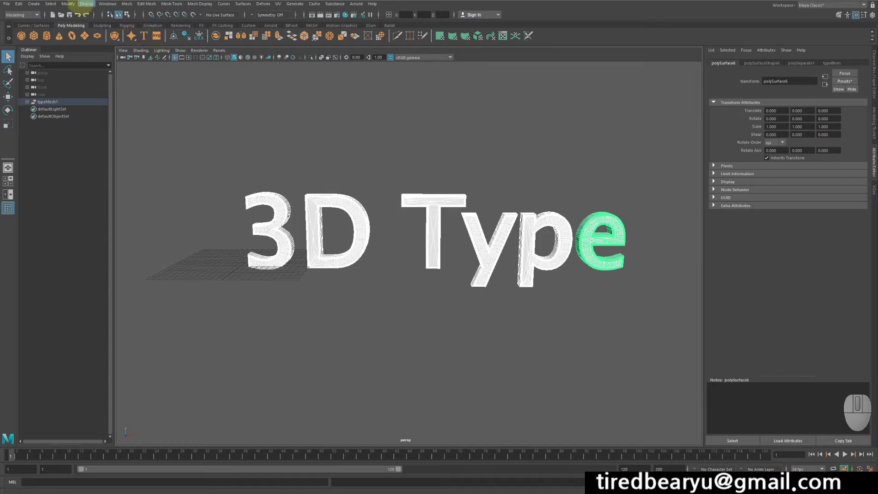
{"action": "left_click", "coordinate": [67, 3]}
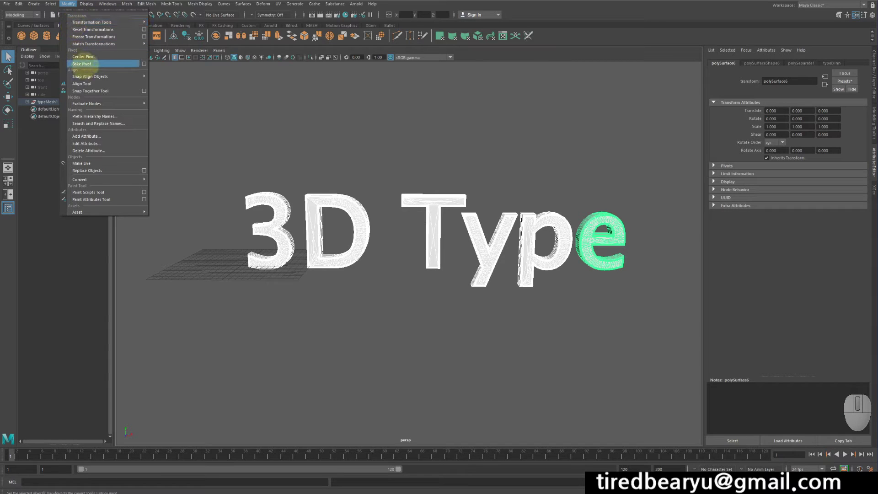
{"action": "left_click", "coordinate": [84, 57]}
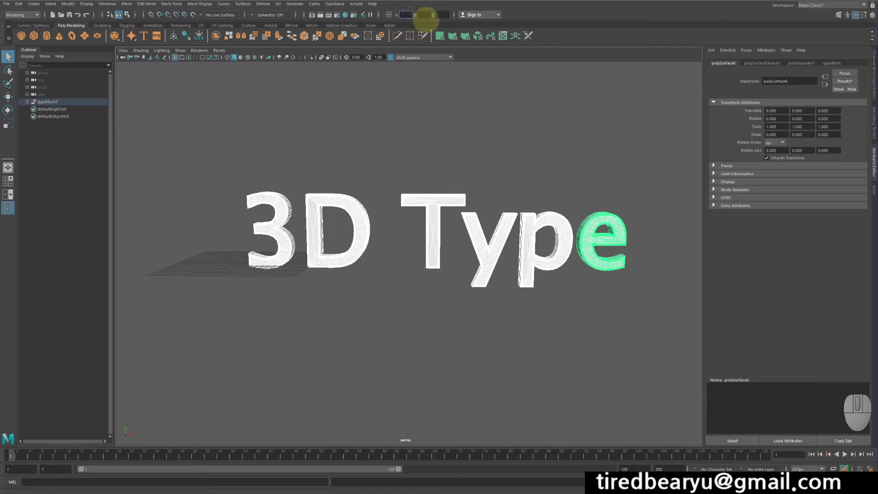
Step: Move all the letters to the world origin using absolute transform values of 0 for X, Y and Z
{"action": "key", "text": "Return"}
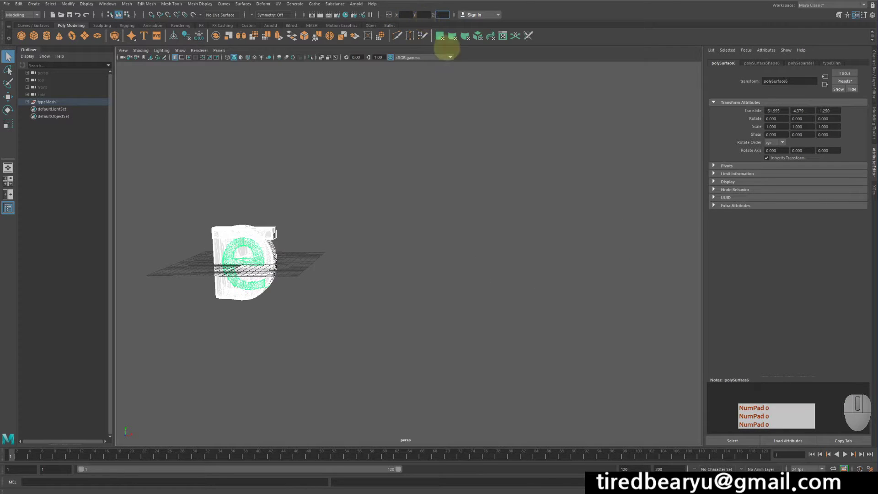
{"action": "left_click", "coordinate": [388, 14]}
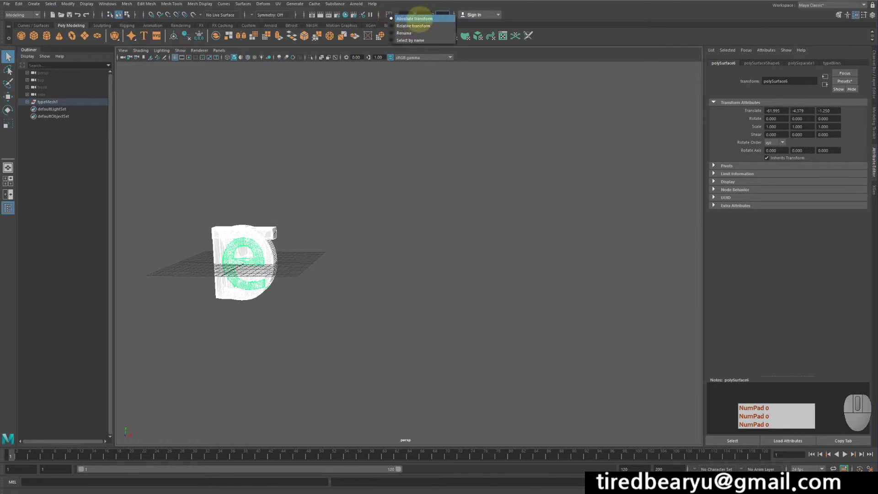
{"action": "left_click", "coordinate": [419, 19]}
{"action": "left_click_drag", "start_coordinate": [414, 192], "coordinate": [495, 178], "text": "alt"}
{"action": "key", "text": "w"}
{"action": "left_click_drag", "start_coordinate": [449, 265], "coordinate": [479, 260], "text": "alt"}
Step: Freeze the transformations of the stacked letters and check their transform values in the Channel Box
{"action": "left_click", "coordinate": [51, 4]}
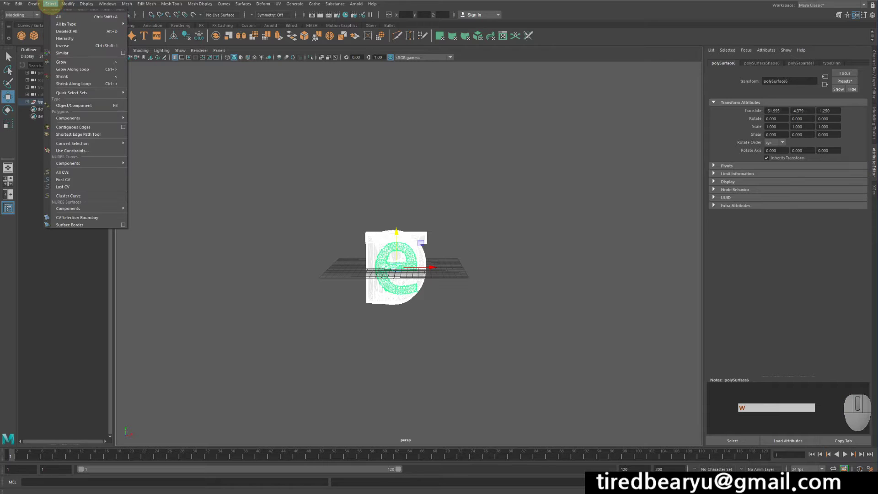
{"action": "mouse_move", "coordinate": [68, 3]}
{"action": "left_click", "coordinate": [76, 36]}
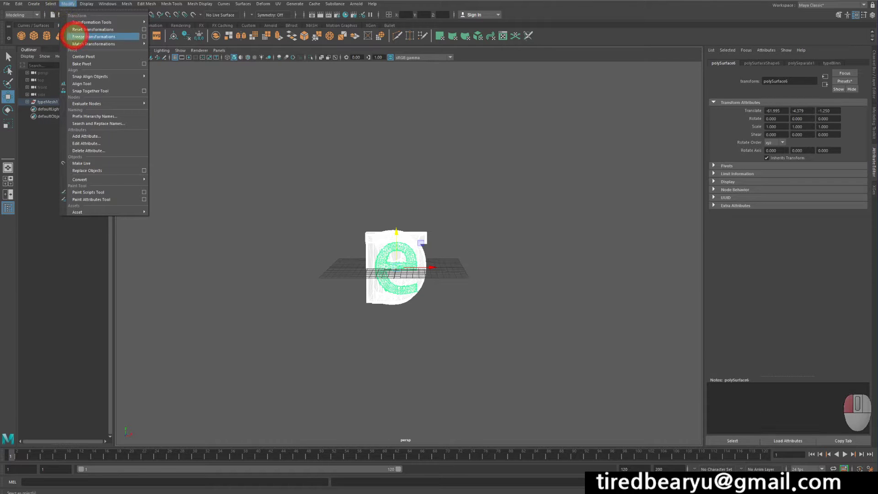
{"action": "scroll", "coordinate": [423, 131], "scroll_direction": "up", "scroll_amount": 4}
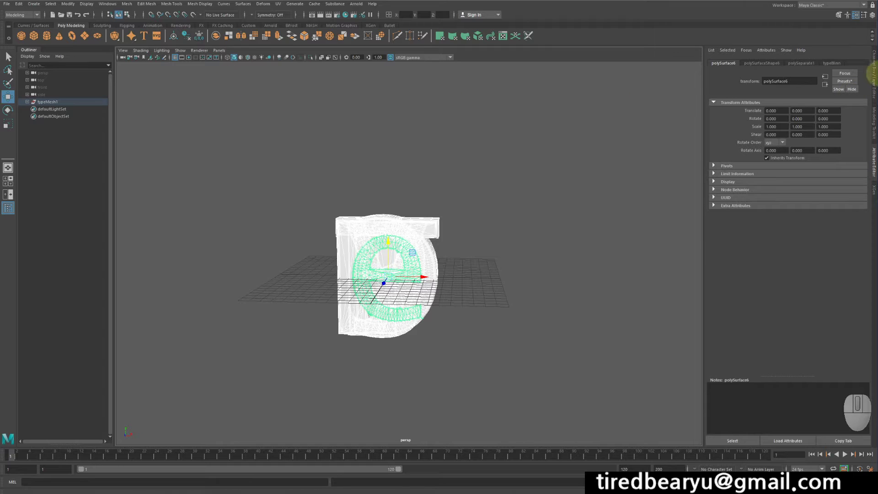
{"action": "left_click", "coordinate": [872, 73]}
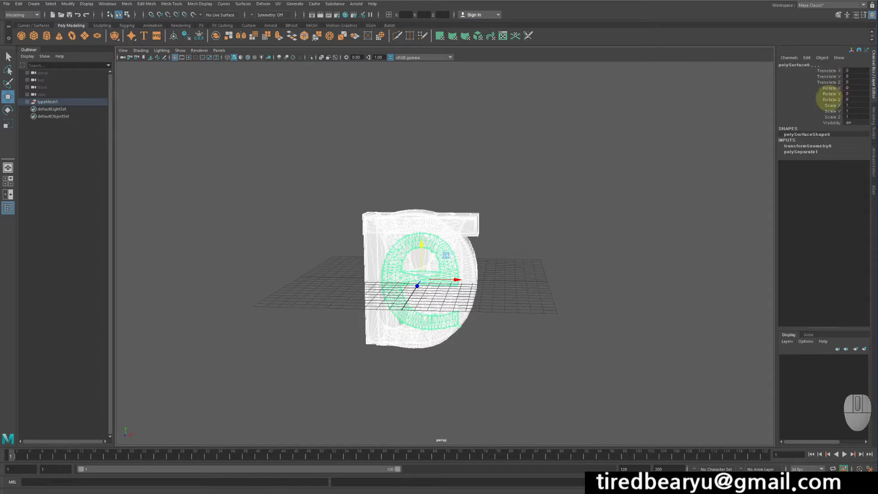
{"action": "middle_click_drag", "start_coordinate": [585, 246], "coordinate": [598, 216], "text": "alt"}
{"action": "left_click_drag", "start_coordinate": [598, 216], "coordinate": [616, 218], "text": "alt"}
{"action": "left_click", "coordinate": [615, 217]}
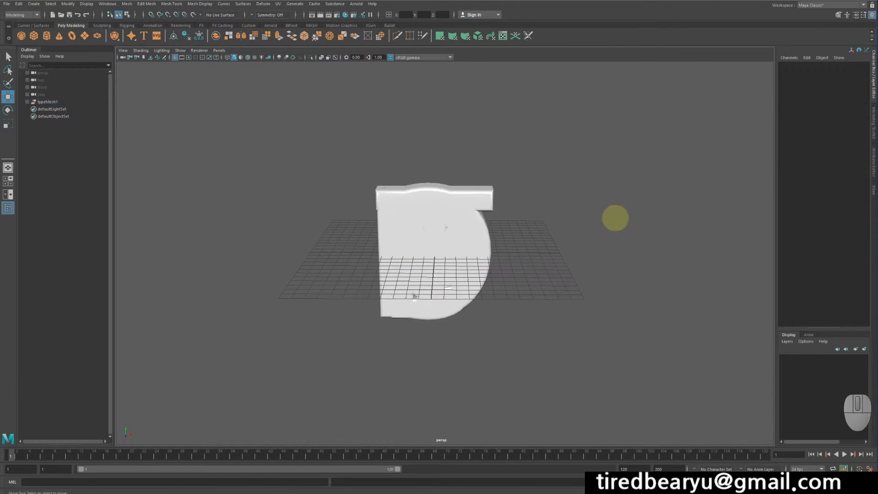
Step: Select all the stacked letters and create a MASH network from them in the MASH Editor
{"action": "left_click_drag", "start_coordinate": [337, 161], "coordinate": [514, 304]}
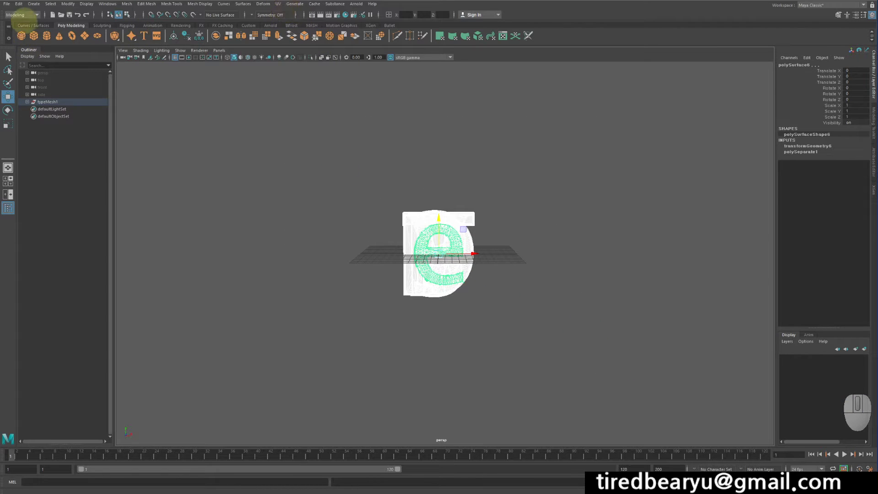
{"action": "left_click", "coordinate": [22, 15]}
{"action": "left_click", "coordinate": [18, 44]}
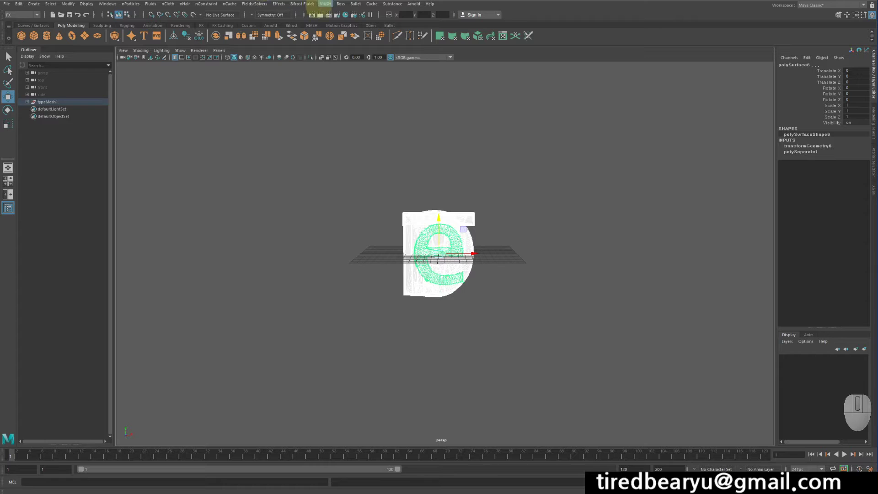
{"action": "left_click", "coordinate": [325, 4]}
{"action": "left_click", "coordinate": [356, 24]}
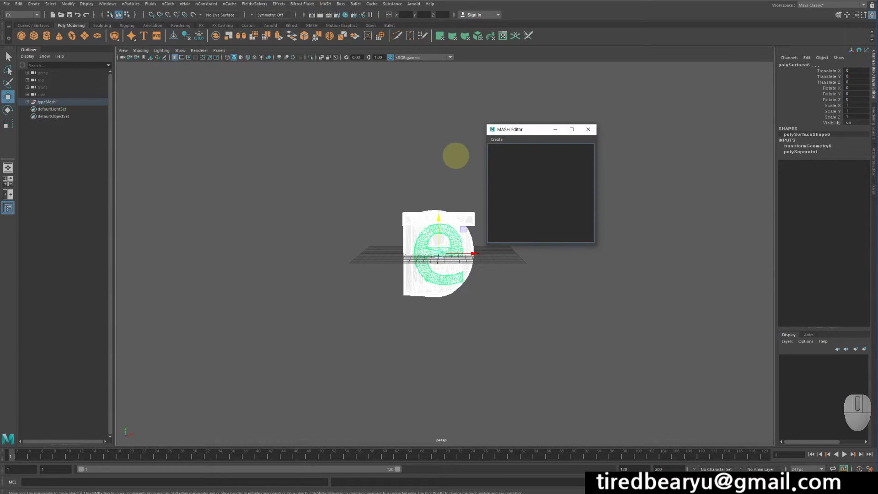
{"action": "left_click", "coordinate": [497, 139]}
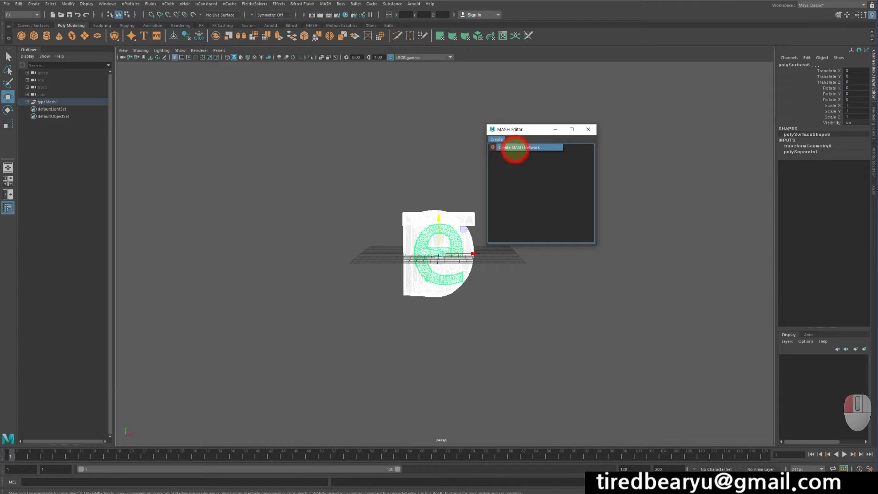
{"action": "left_click", "coordinate": [515, 148]}
{"action": "left_click_drag", "start_coordinate": [539, 129], "coordinate": [265, 86]}
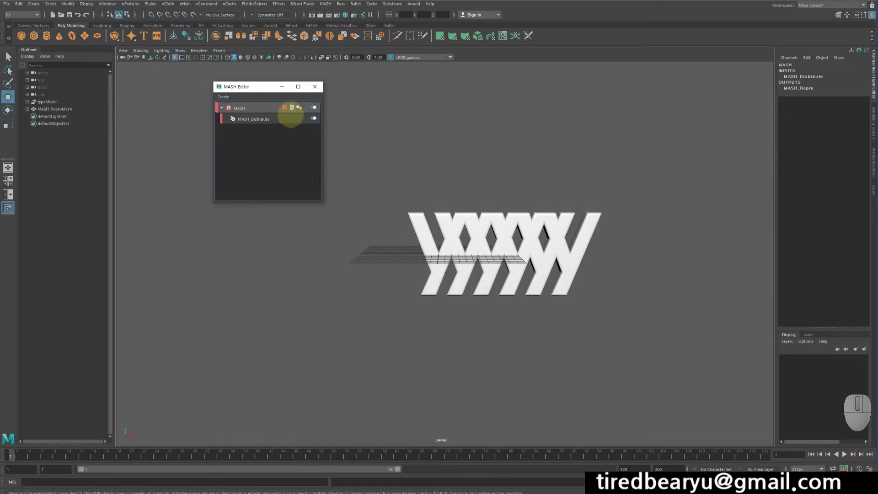
Step: Add an ID node to the MASH network so each copy shows a different letter
{"action": "left_click_drag", "start_coordinate": [243, 86], "coordinate": [215, 66]}
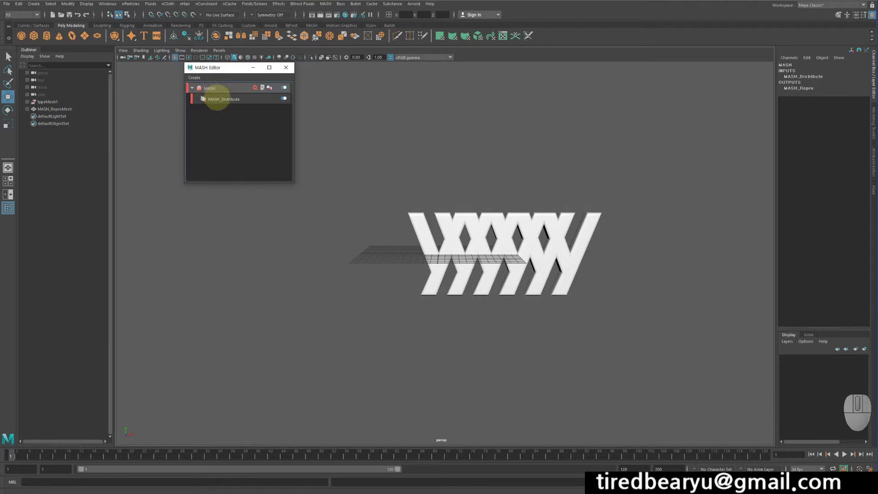
{"action": "left_click", "coordinate": [219, 88]}
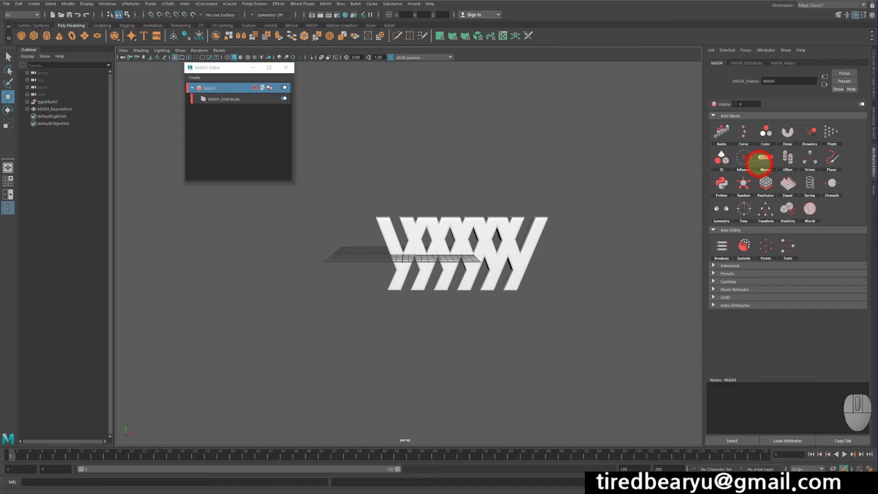
{"action": "left_click_drag", "start_coordinate": [448, 229], "coordinate": [446, 232], "text": "alt"}
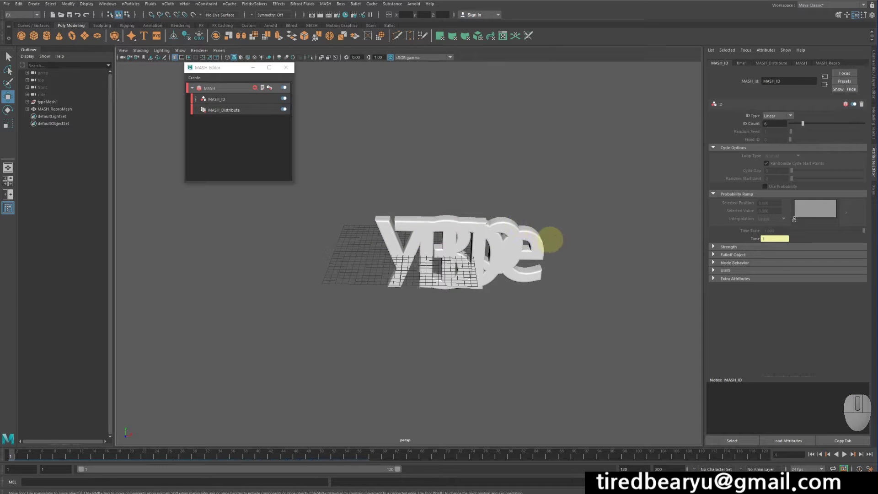
{"action": "left_click_drag", "start_coordinate": [564, 258], "coordinate": [555, 245], "text": "alt"}
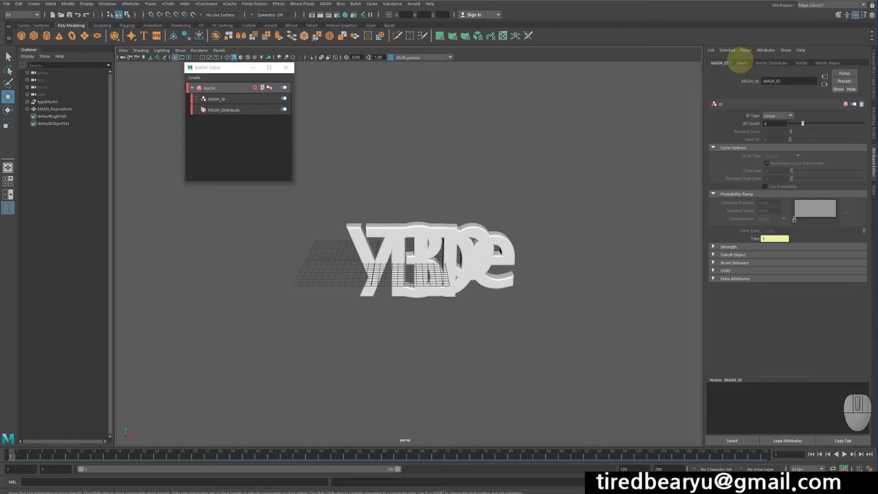
{"action": "left_click_drag", "start_coordinate": [515, 260], "coordinate": [563, 231], "text": "alt"}
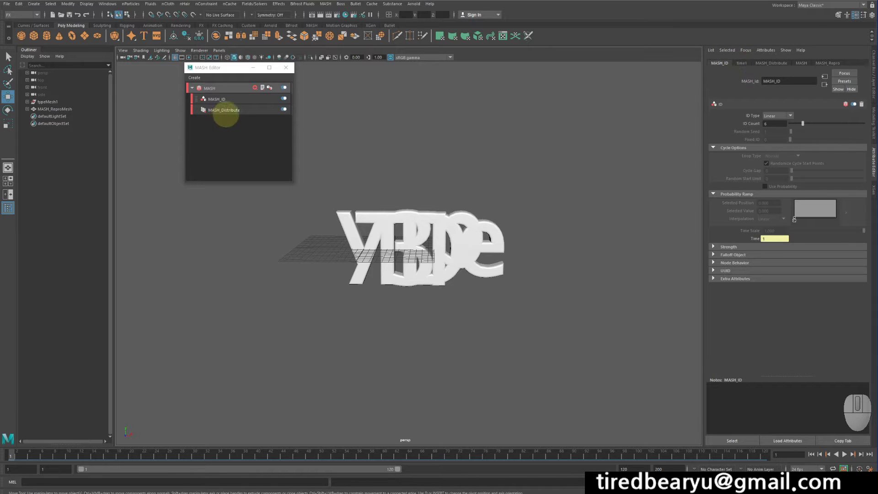
Step: Add a Random node to the MASH network and scatter the letters with Position X 6.650, Y 10.000 and Z 9.150
{"action": "left_click", "coordinate": [219, 87]}
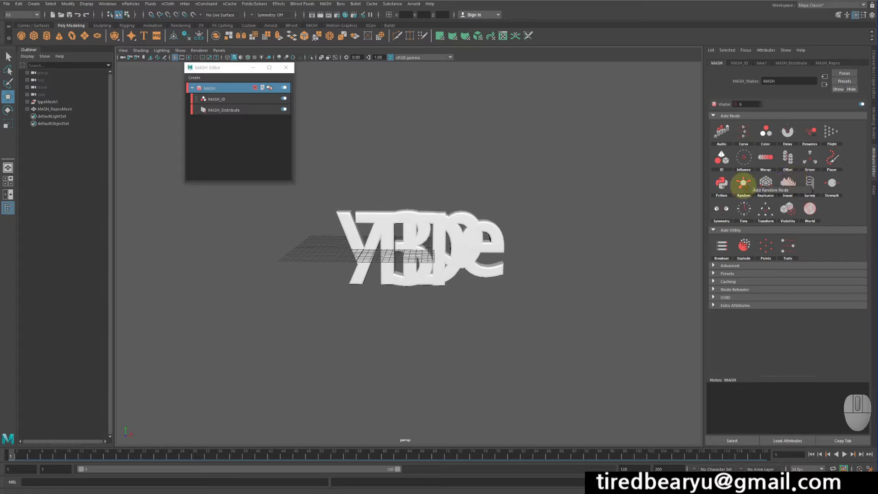
{"action": "left_click", "coordinate": [743, 183]}
{"action": "left_click_drag", "start_coordinate": [503, 176], "coordinate": [508, 204], "text": "alt"}
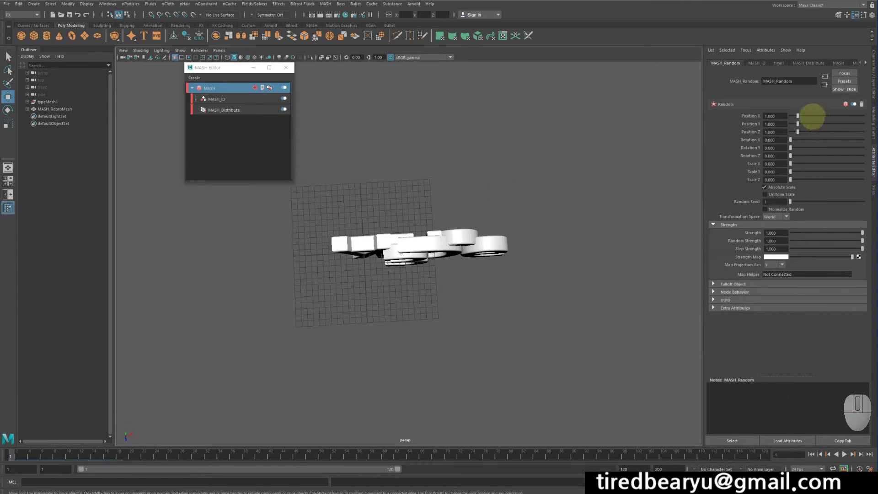
{"action": "mouse_move", "coordinate": [808, 116]}
{"action": "left_mouse_down"}
{"action": "mouse_move", "coordinate": [823, 116]}
{"action": "mouse_move", "coordinate": [817, 123]}
{"action": "mouse_move", "coordinate": [826, 131]}
{"action": "mouse_move", "coordinate": [823, 123]}
{"action": "mouse_move", "coordinate": [839, 124]}
{"action": "mouse_move", "coordinate": [808, 115]}
{"action": "left_mouse_up"}
{"action": "left_click_drag", "start_coordinate": [677, 122], "coordinate": [753, 105], "text": "alt"}
{"action": "left_click_drag", "start_coordinate": [829, 131], "coordinate": [856, 132]}
{"action": "left_click_drag", "start_coordinate": [808, 115], "coordinate": [863, 124]}
{"action": "left_click_drag", "start_coordinate": [686, 156], "coordinate": [435, 150], "text": "alt"}
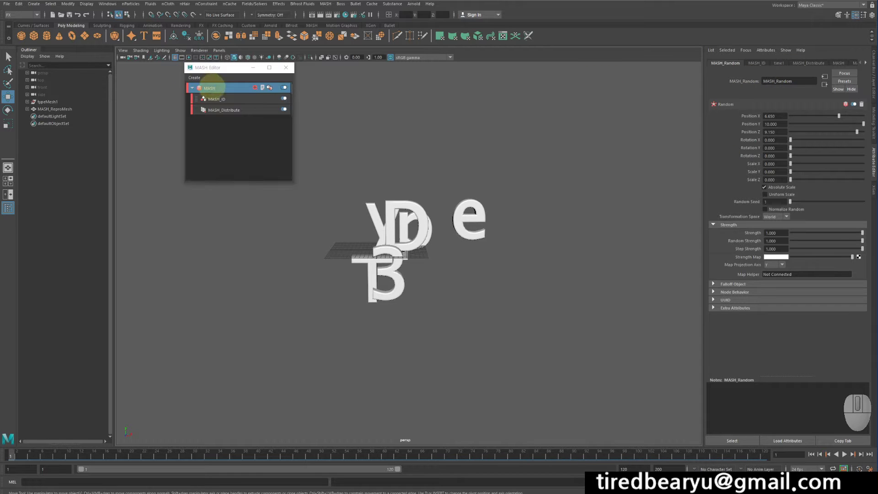
Step: Add a Dynamics node to the MASH network and view the letters above the solver's ground plane
{"action": "left_click", "coordinate": [209, 88]}
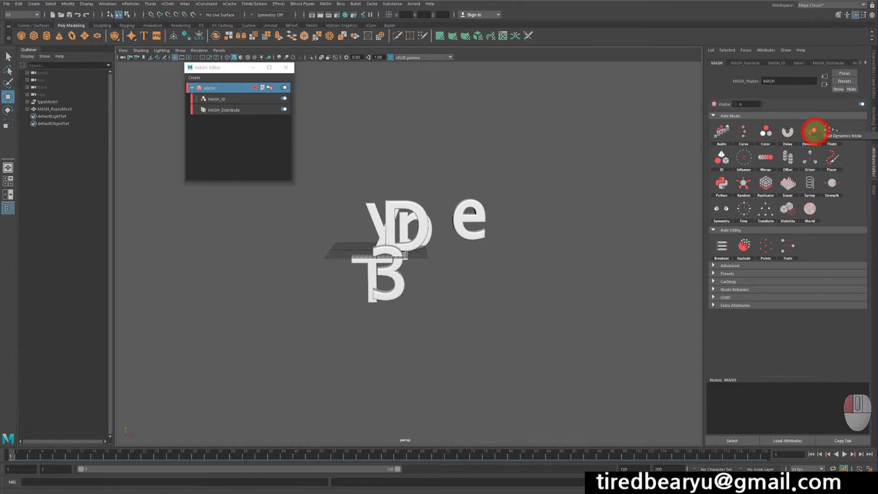
{"action": "left_click", "coordinate": [814, 130]}
{"action": "left_click_drag", "start_coordinate": [516, 219], "coordinate": [536, 191], "text": "alt"}
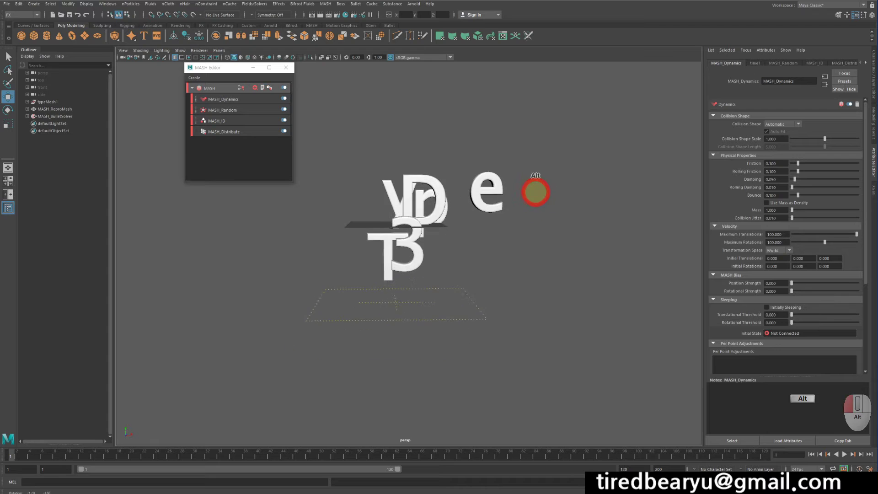
{"action": "left_click_drag", "start_coordinate": [333, 315], "coordinate": [367, 308], "text": "alt"}
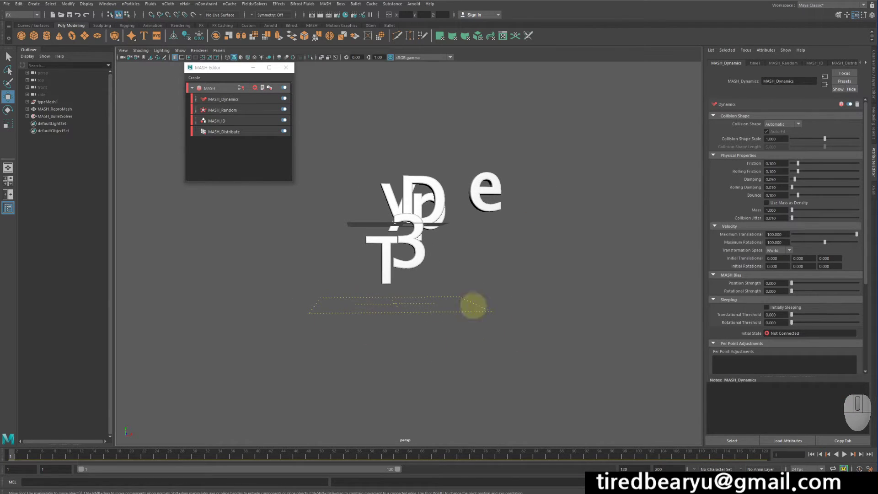
{"action": "left_click_drag", "start_coordinate": [517, 275], "coordinate": [540, 269], "text": "alt"}
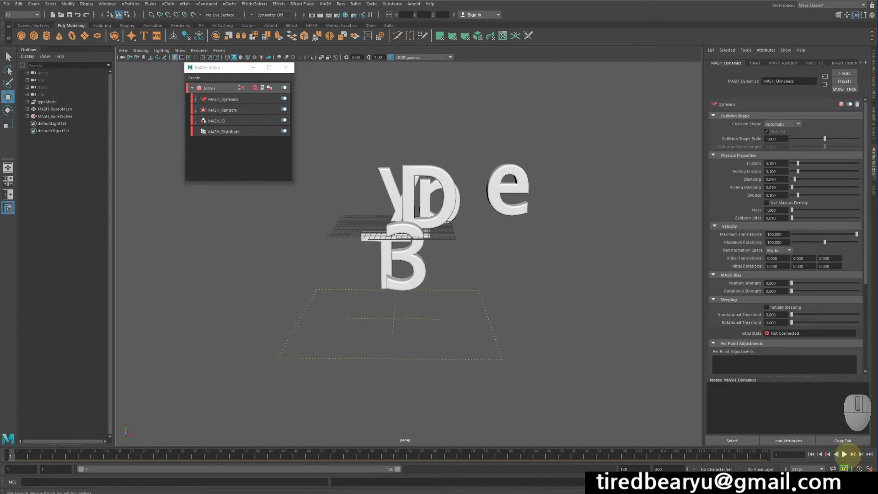
Step: Play the dynamics simulation of the falling letters, stop it and return to the first frame
{"action": "left_click", "coordinate": [844, 454]}
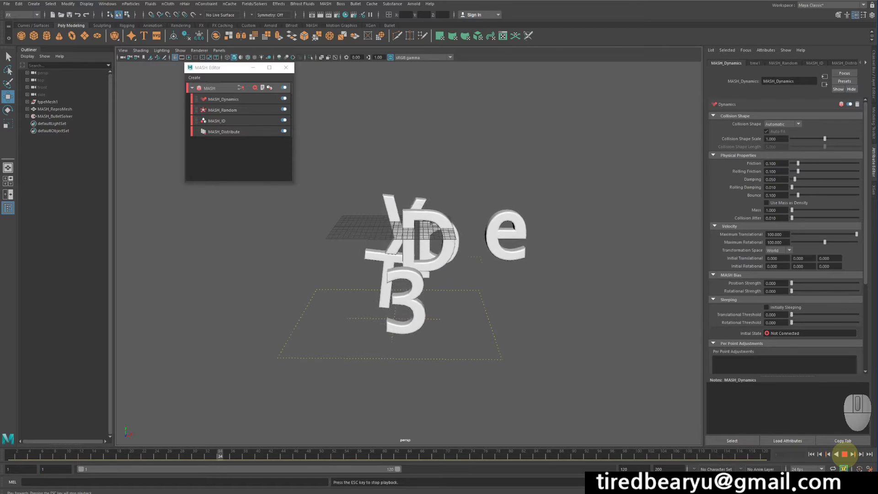
{"action": "left_click", "coordinate": [844, 455]}
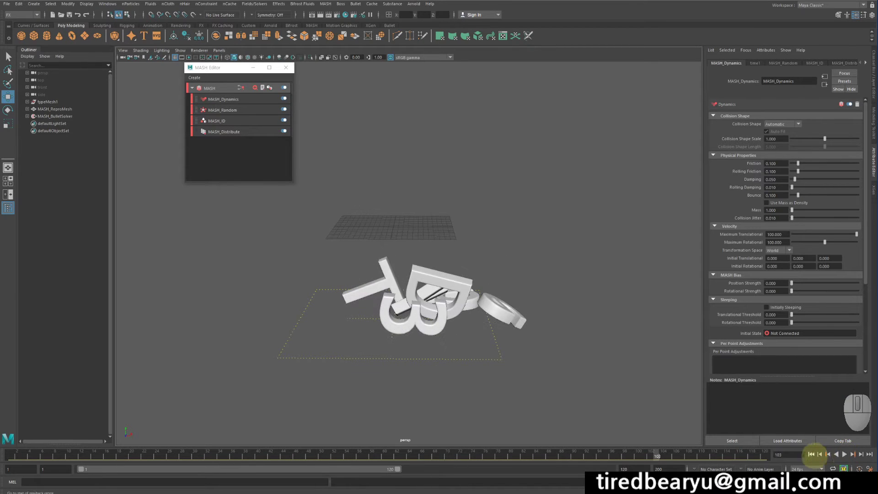
{"action": "left_click", "coordinate": [810, 455]}
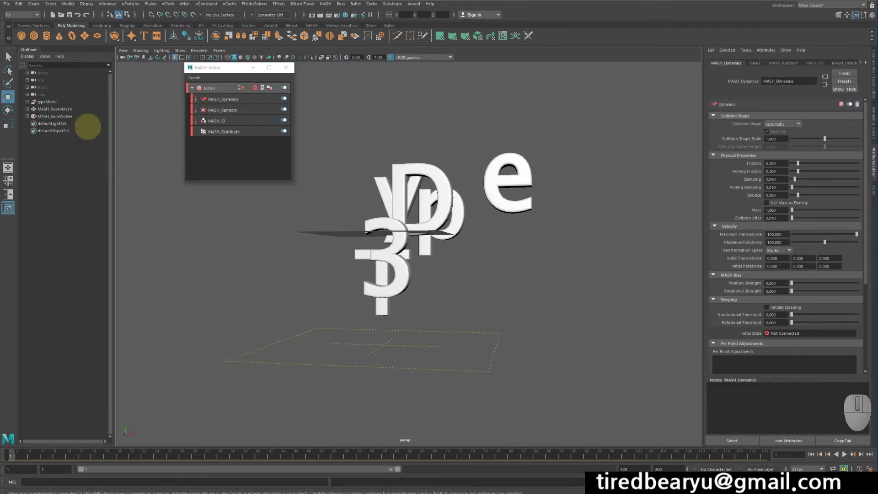
Step: Turn on the Collision Shapes debug display in the MASH_BulletSolver shape attributes
{"action": "left_click", "coordinate": [54, 116]}
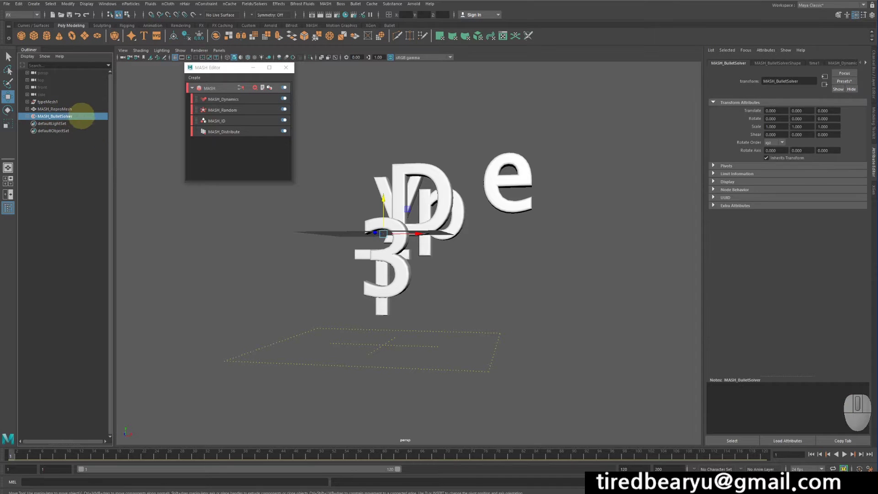
{"action": "left_click", "coordinate": [790, 63]}
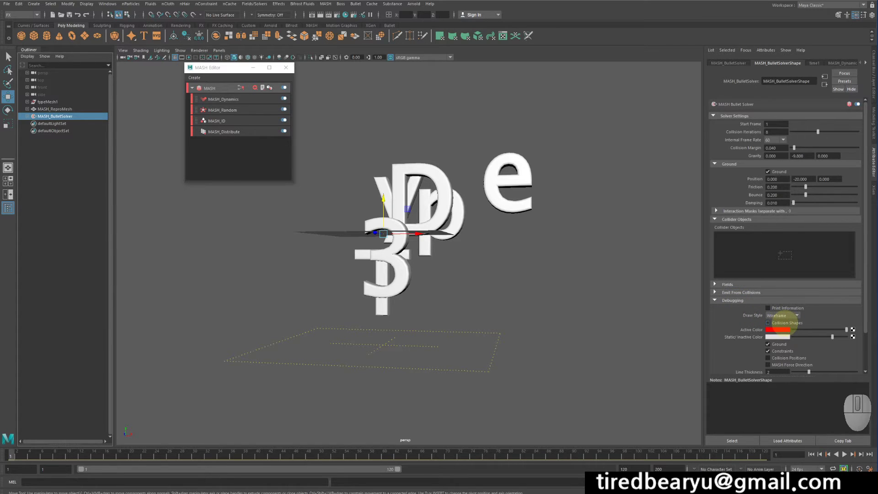
{"action": "mouse_move", "coordinate": [549, 290]}
{"action": "left_mouse_down", "text": "alt"}
{"action": "mouse_move", "coordinate": [556, 303]}
{"action": "mouse_move", "coordinate": [653, 314]}
{"action": "mouse_move", "coordinate": [549, 302]}
{"action": "left_mouse_up", "text": "alt"}
{"action": "right_click_drag", "start_coordinate": [549, 301], "coordinate": [597, 293], "text": "alt"}
{"action": "left_click_drag", "start_coordinate": [597, 291], "coordinate": [581, 297], "text": "alt"}
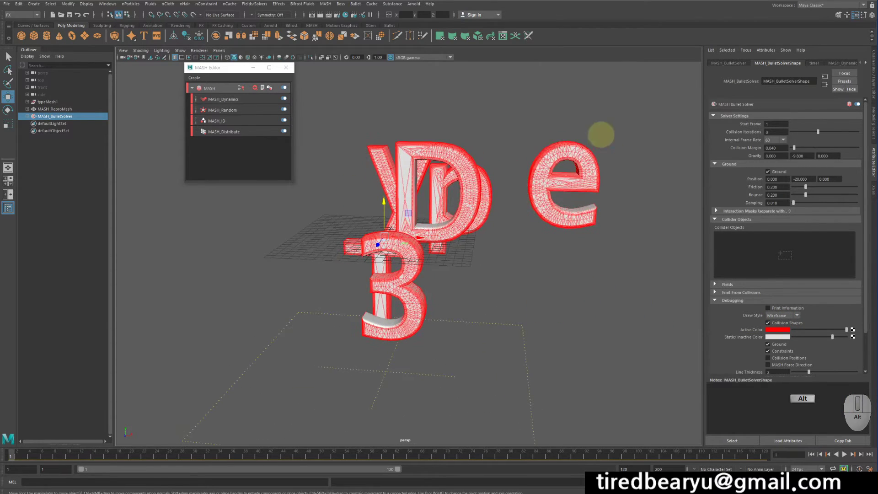
{"action": "mouse_move", "coordinate": [567, 162]}
{"action": "left_mouse_down", "text": "alt"}
{"action": "mouse_move", "coordinate": [533, 206]}
{"action": "mouse_move", "coordinate": [608, 239]}
{"action": "mouse_move", "coordinate": [544, 206]}
{"action": "mouse_move", "coordinate": [531, 182]}
{"action": "mouse_move", "coordinate": [555, 153]}
{"action": "left_mouse_up", "text": "alt"}
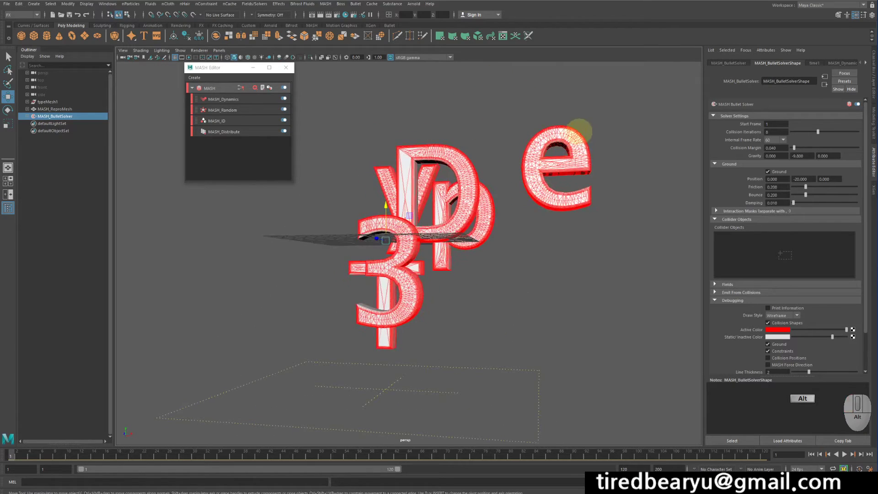
{"action": "left_click_drag", "start_coordinate": [486, 279], "coordinate": [488, 247], "text": "alt"}
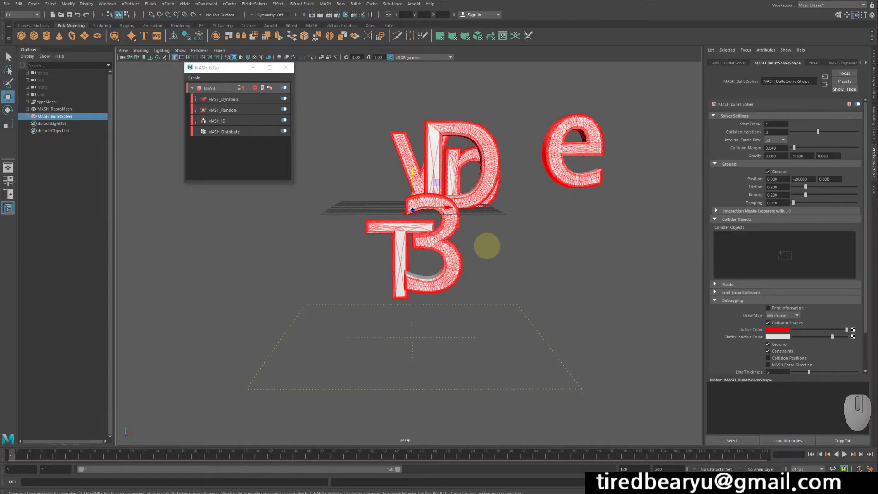
Step: Play the simulation with the collision shapes displayed, stop it and return to the first frame
{"action": "left_click", "coordinate": [845, 454]}
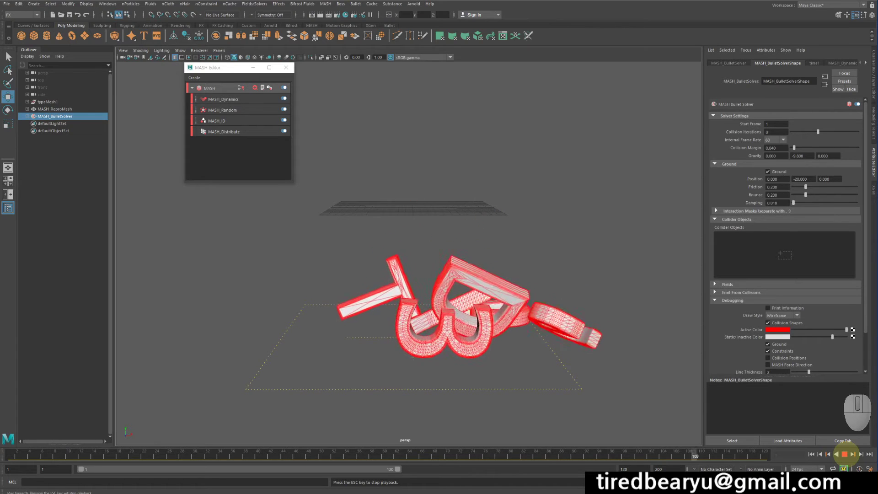
{"action": "left_click", "coordinate": [845, 454]}
{"action": "left_click", "coordinate": [811, 454]}
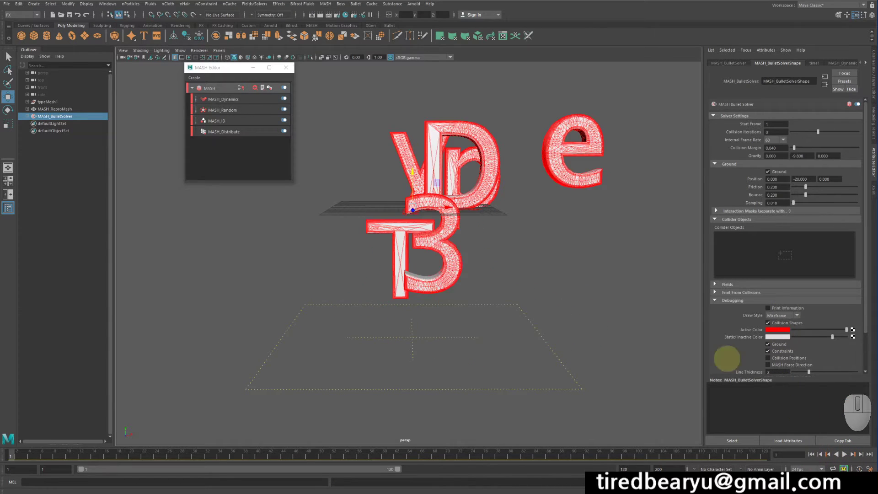
{"action": "scroll", "coordinate": [809, 200], "scroll_direction": "up", "scroll_amount": 1}
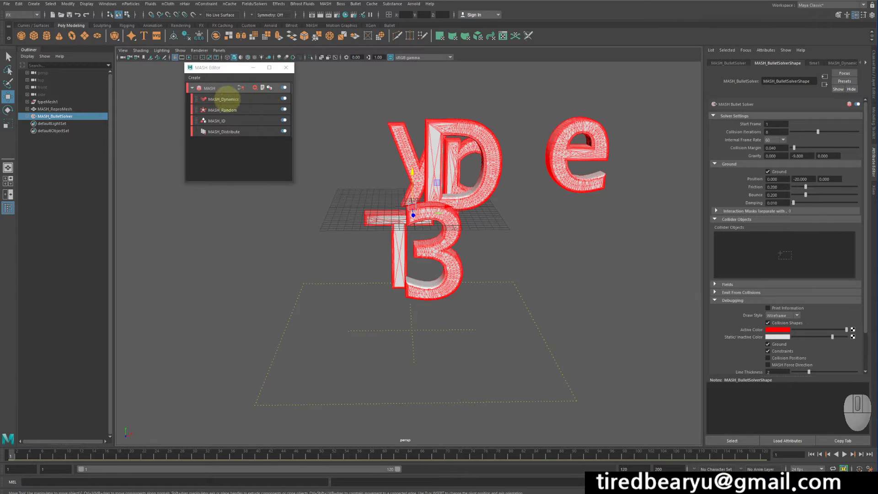
Step: Set the collision shape of the MASH_Dynamics node to Box and inspect the boxes around the letters
{"action": "left_click", "coordinate": [224, 98]}
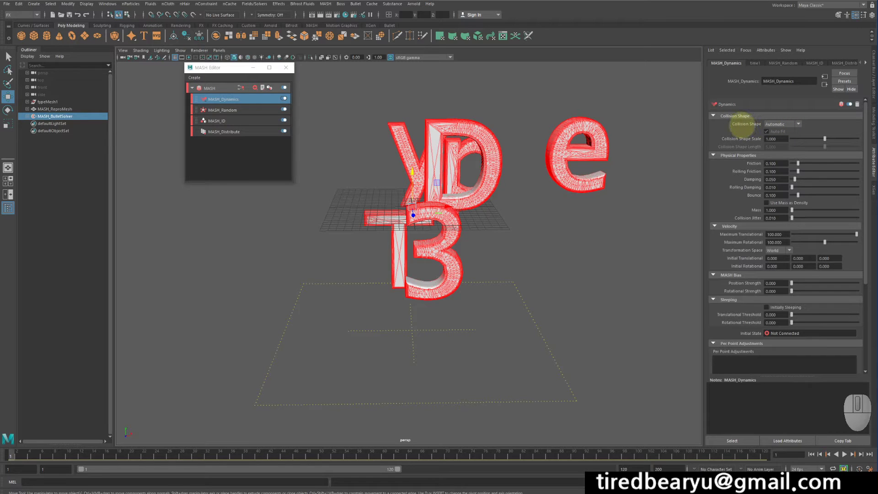
{"action": "left_click", "coordinate": [789, 124]}
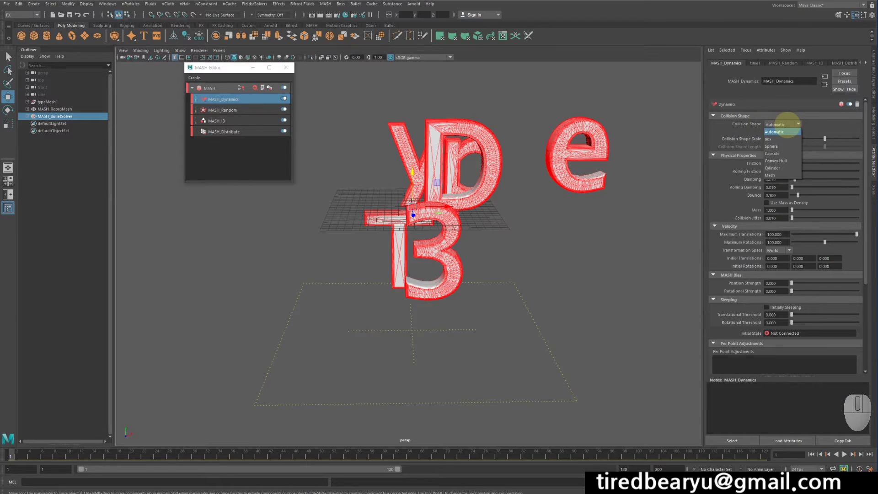
{"action": "left_click", "coordinate": [779, 139]}
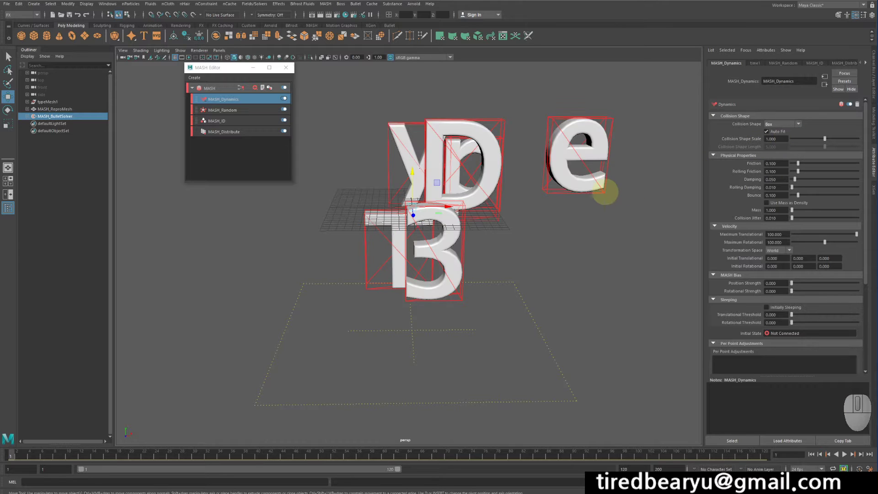
{"action": "mouse_move", "coordinate": [602, 245]}
{"action": "left_mouse_down", "text": "alt"}
{"action": "mouse_move", "coordinate": [653, 235]}
{"action": "mouse_move", "coordinate": [572, 237]}
{"action": "mouse_move", "coordinate": [594, 245]}
{"action": "left_mouse_up", "text": "alt"}
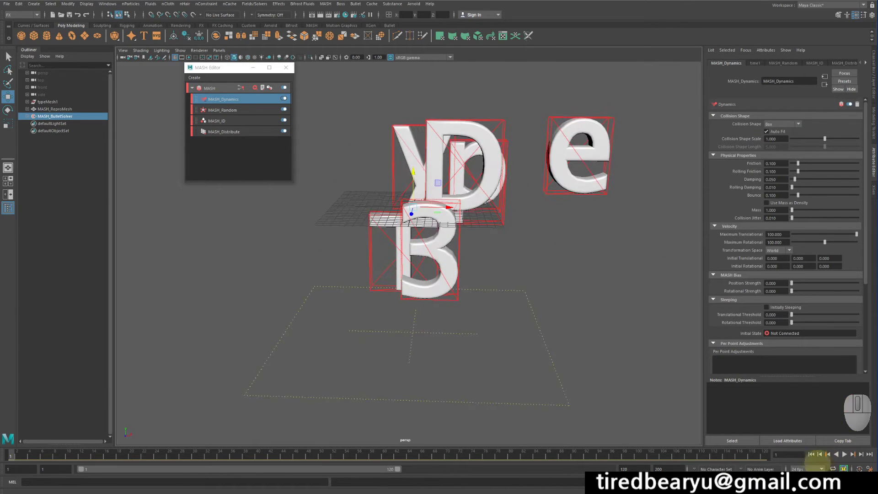
Step: Play the simulation with box collisions, stop it and extend the playback range to frame 200
{"action": "left_click", "coordinate": [844, 454]}
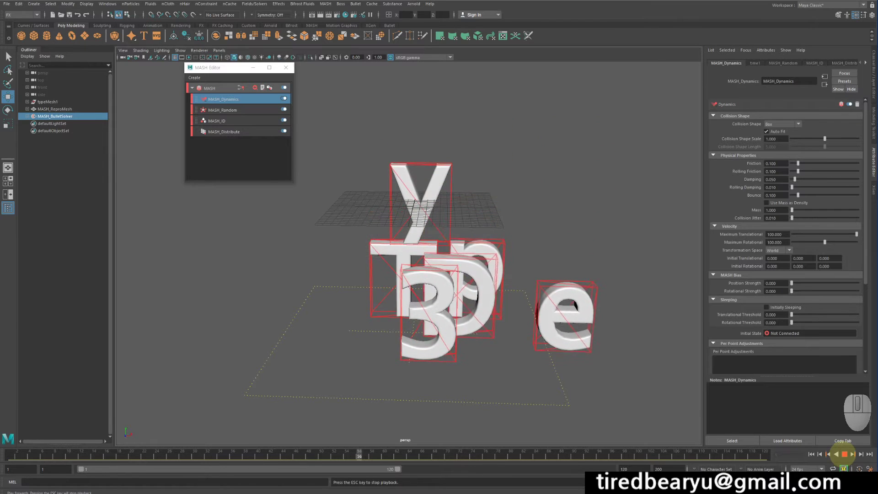
{"action": "left_click", "coordinate": [844, 454]}
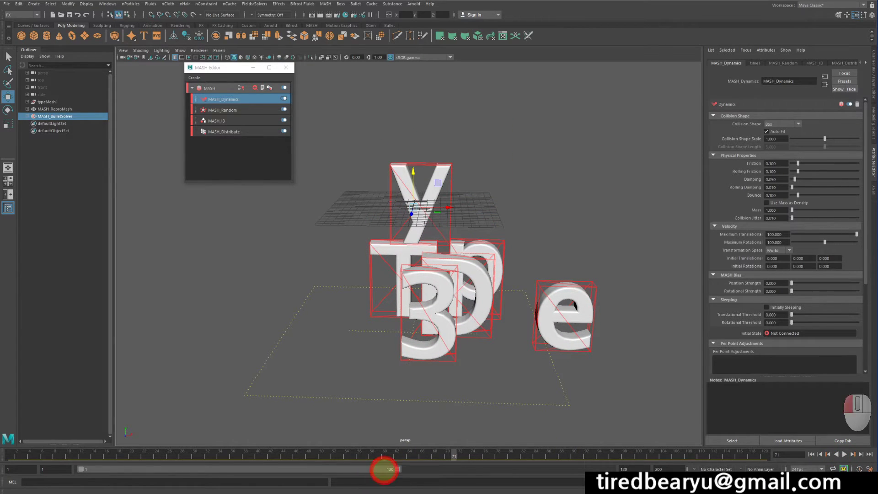
{"action": "left_click_drag", "start_coordinate": [384, 470], "coordinate": [608, 469]}
Step: Set the collision shape to Convex Hull, play the simulation from the first frame and rewind it
{"action": "left_click", "coordinate": [780, 124]}
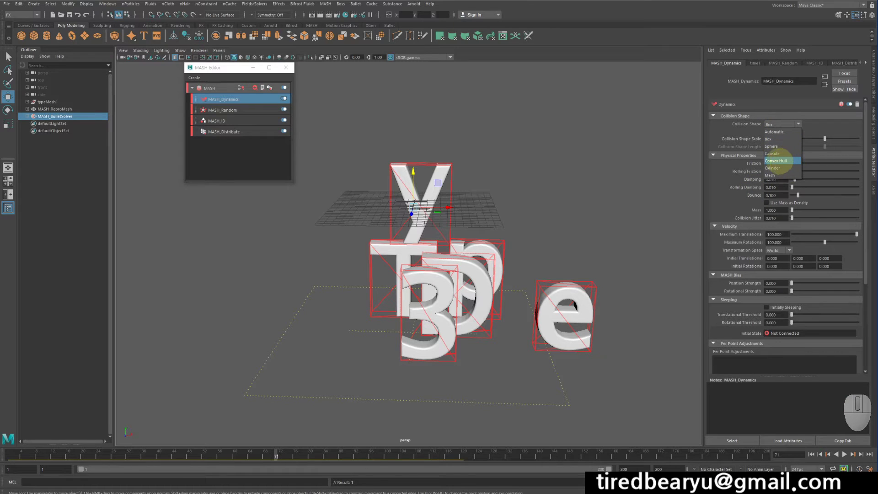
{"action": "left_click", "coordinate": [783, 161]}
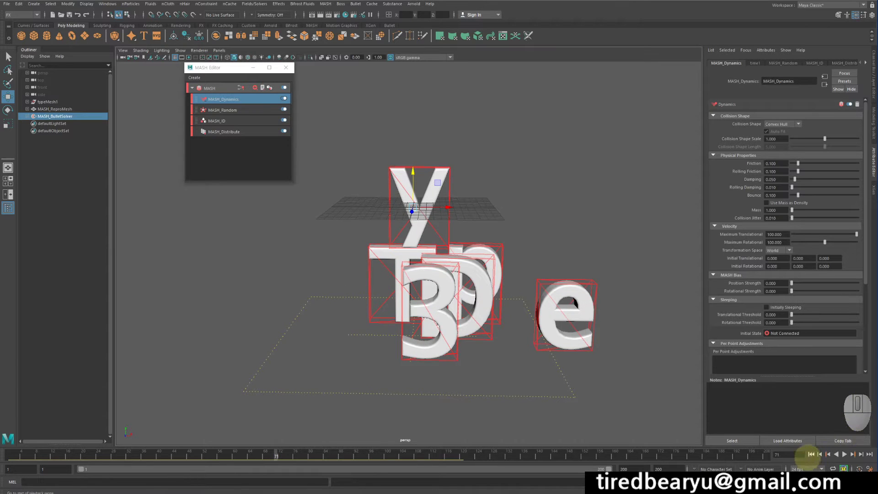
{"action": "left_click", "coordinate": [811, 454]}
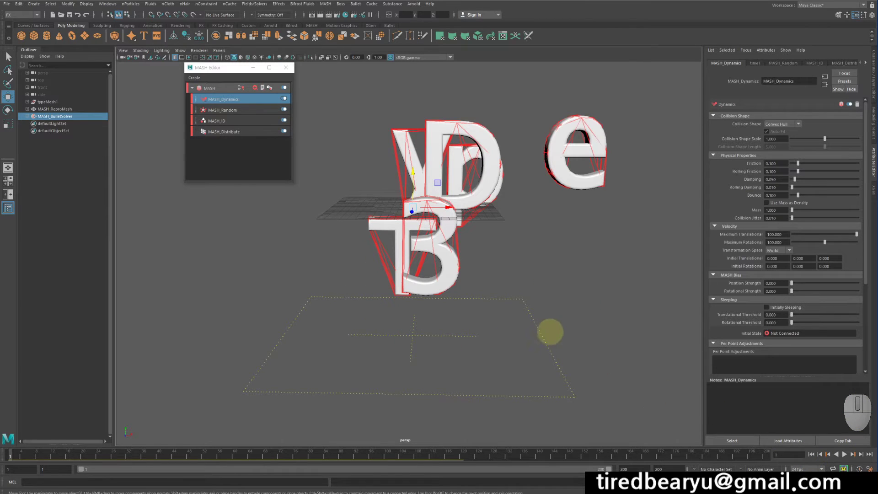
{"action": "left_click_drag", "start_coordinate": [531, 225], "coordinate": [559, 222], "text": "alt"}
{"action": "left_click", "coordinate": [844, 454]}
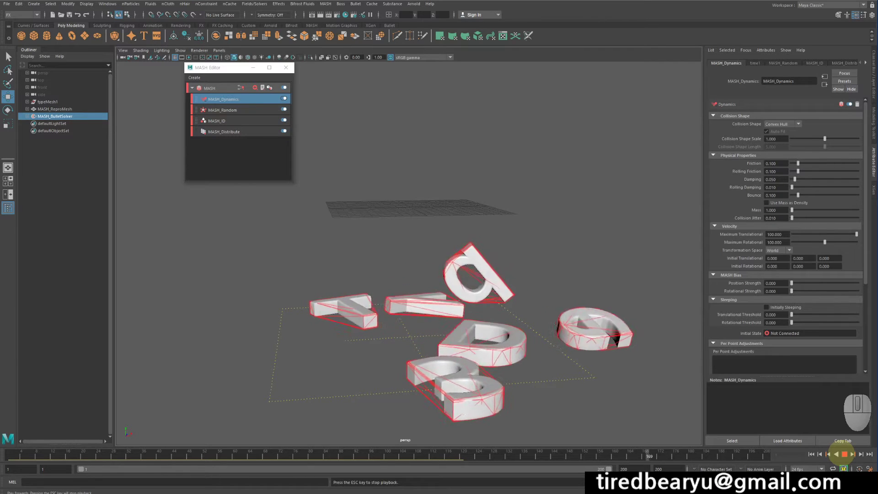
{"action": "left_click", "coordinate": [845, 454]}
{"action": "left_click", "coordinate": [810, 455]}
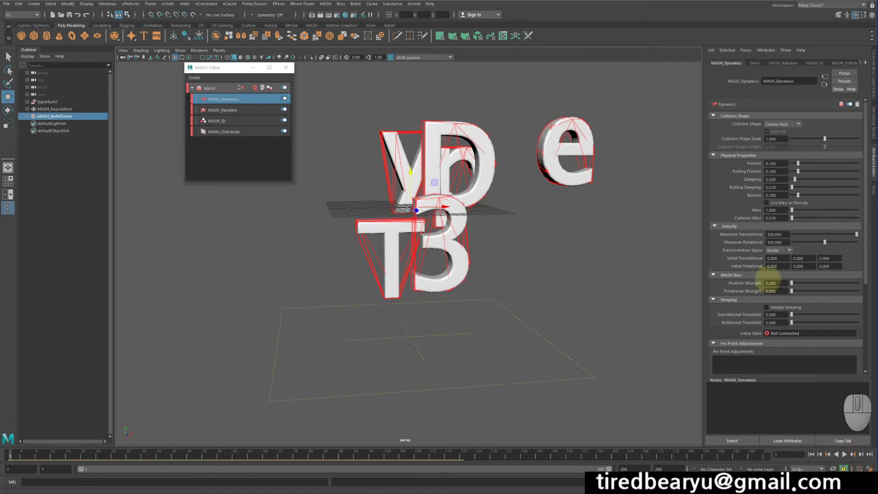
Step: Set the collision shape of the MASH_Dynamics node back to Automatic
{"action": "left_click", "coordinate": [780, 124]}
{"action": "left_click", "coordinate": [777, 132]}
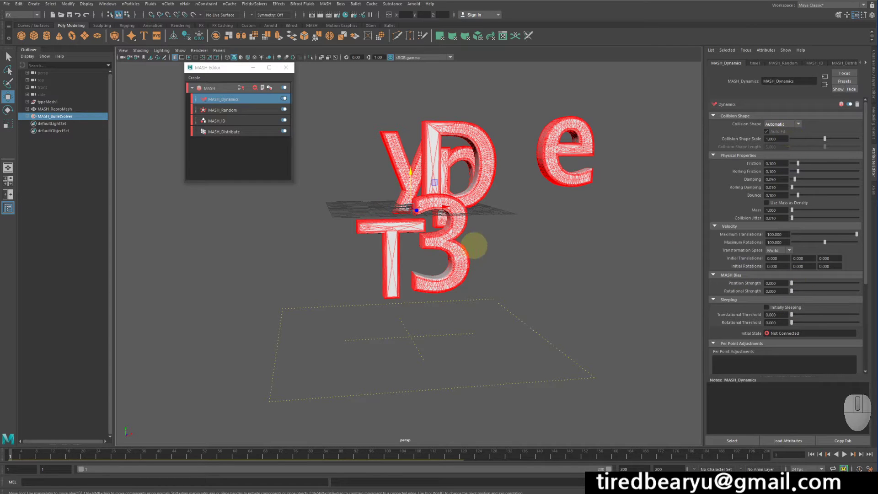
Step: Switch the collision shape of the MASH_Dynamics node to Convex Hull for comparison and return it to Automatic
{"action": "left_click_drag", "start_coordinate": [490, 266], "coordinate": [533, 228], "text": "alt"}
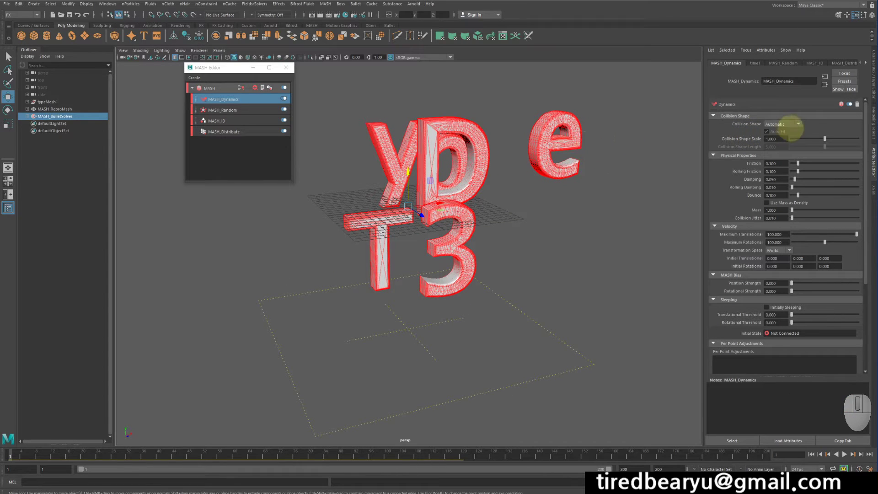
{"action": "left_click", "coordinate": [783, 125]}
{"action": "left_click", "coordinate": [783, 160]}
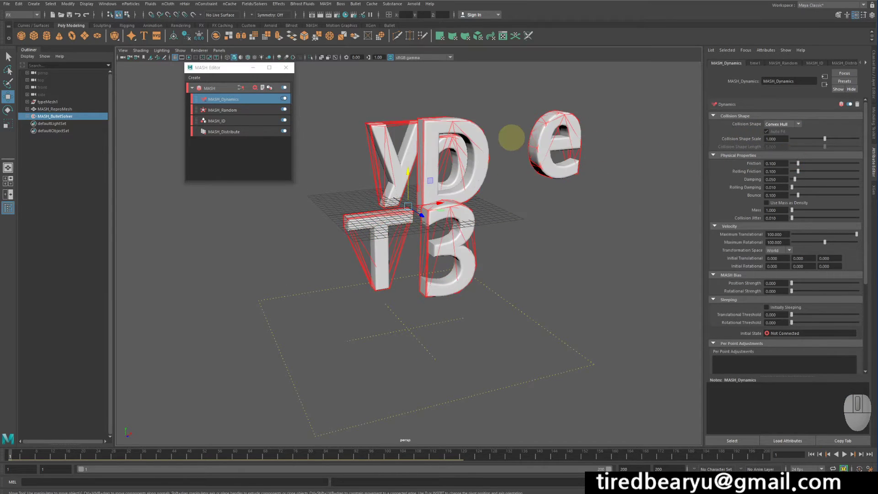
{"action": "left_click", "coordinate": [794, 124]}
{"action": "left_click", "coordinate": [796, 129]}
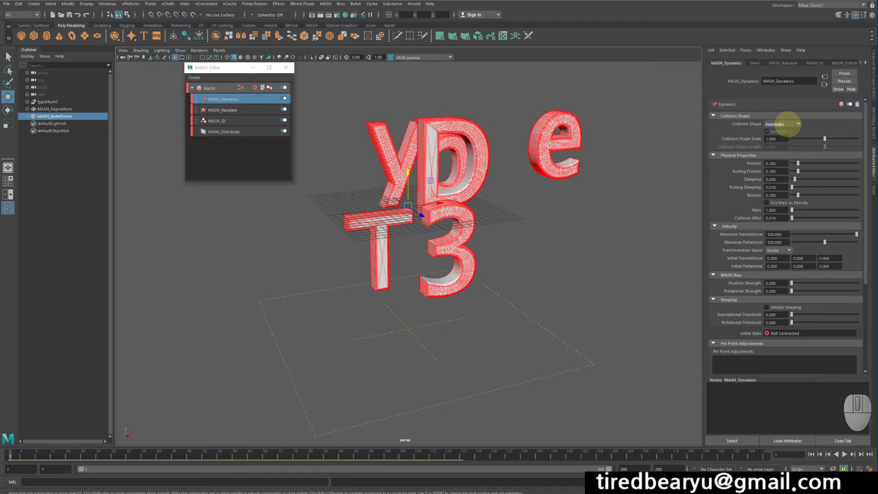
{"action": "left_click", "coordinate": [787, 124]}
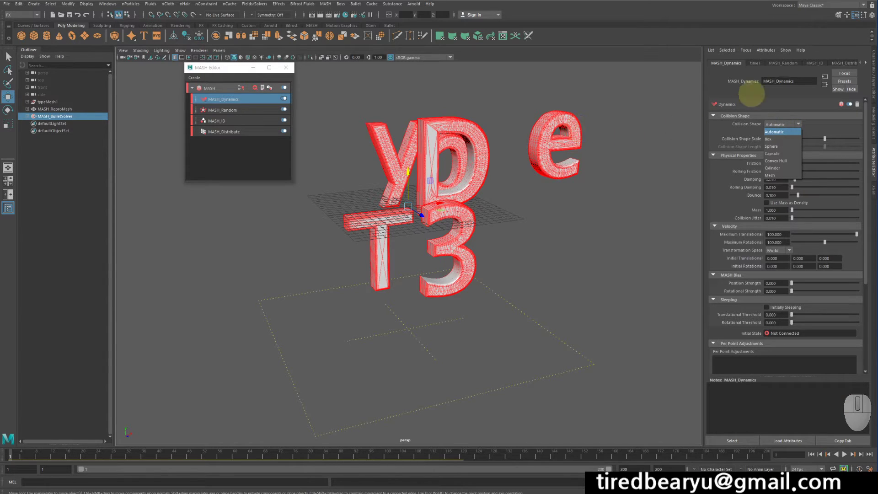
{"action": "left_click", "coordinate": [783, 63]}
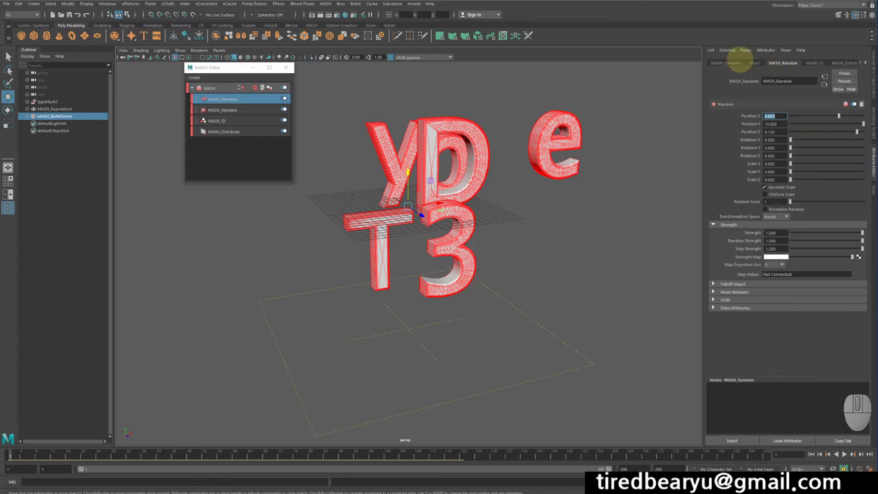
{"action": "left_click", "coordinate": [728, 63]}
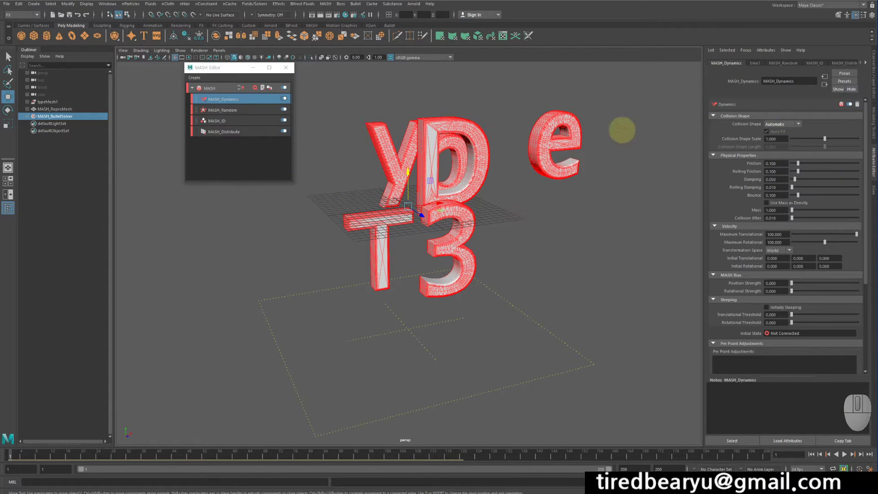
Step: Set the collision shape of the MASH_Dynamics node to Mesh, play the simulation and stop it
{"action": "left_click", "coordinate": [789, 124]}
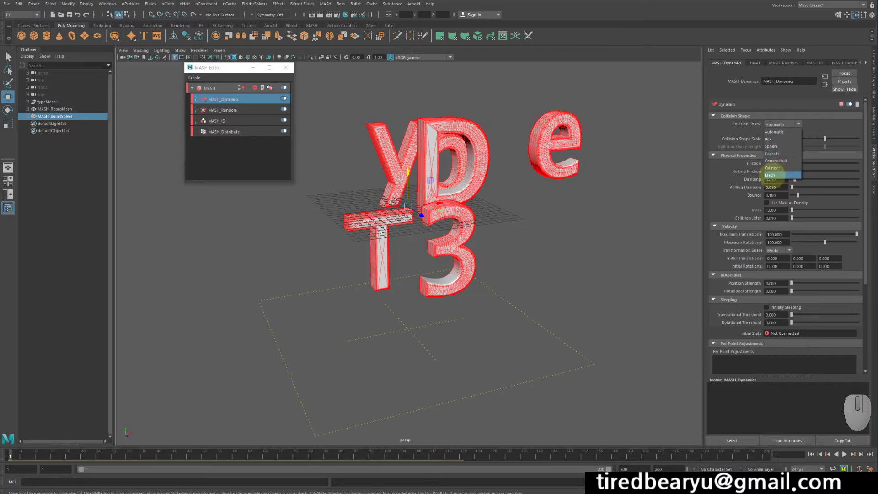
{"action": "left_click", "coordinate": [772, 175]}
{"action": "left_click_drag", "start_coordinate": [601, 239], "coordinate": [651, 144], "text": "alt"}
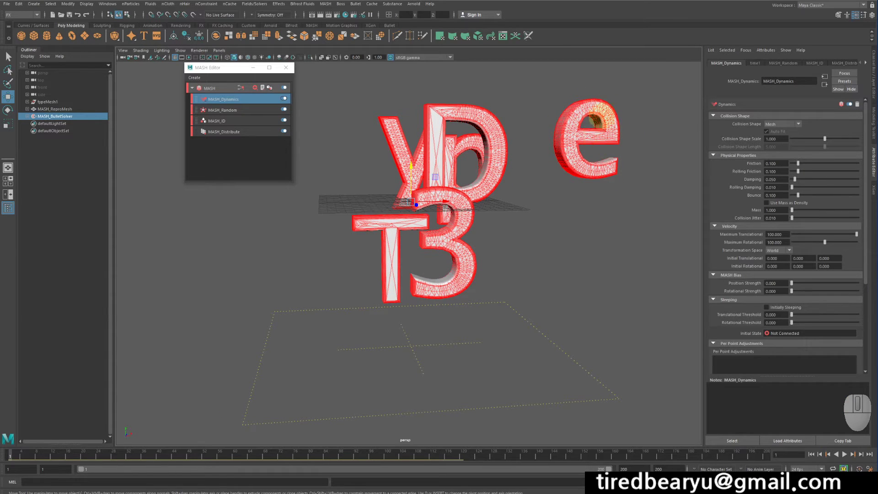
{"action": "left_click_drag", "start_coordinate": [615, 217], "coordinate": [604, 236], "text": "alt"}
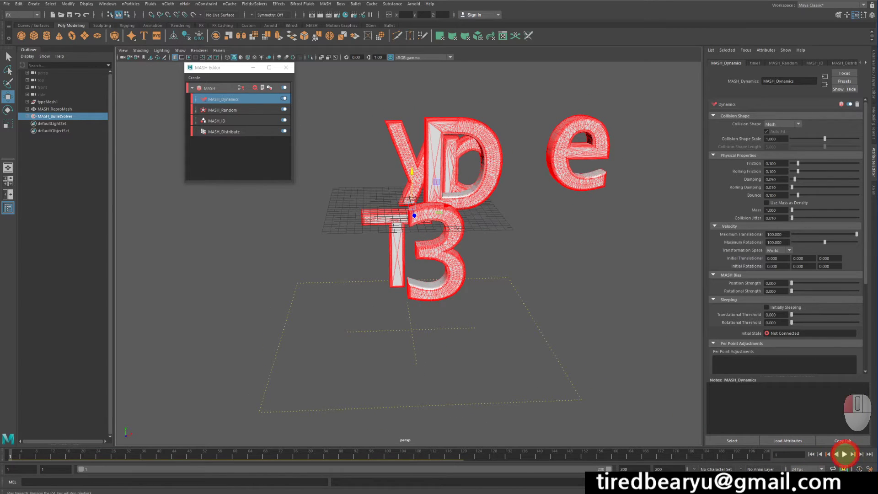
{"action": "left_click", "coordinate": [845, 454]}
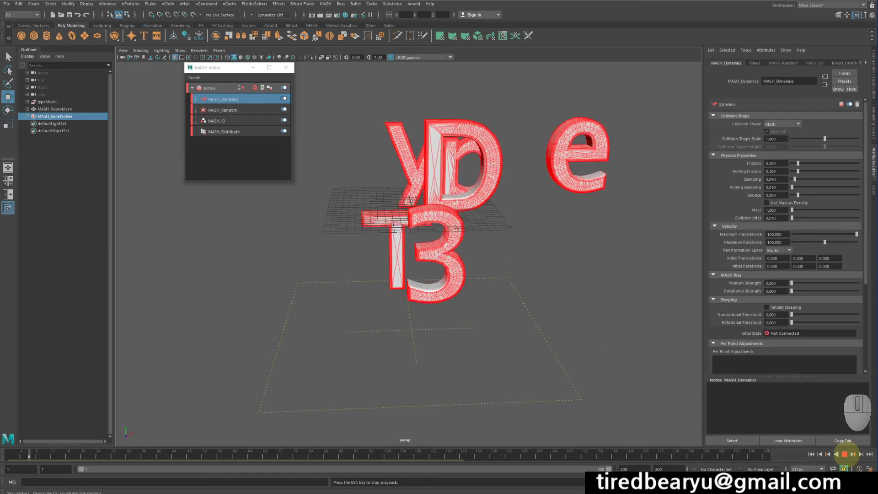
{"action": "left_click", "coordinate": [845, 454]}
Step: Switch the collision shape to Box, play the simulation from the first frame, stop it and rewind
{"action": "left_click", "coordinate": [791, 124]}
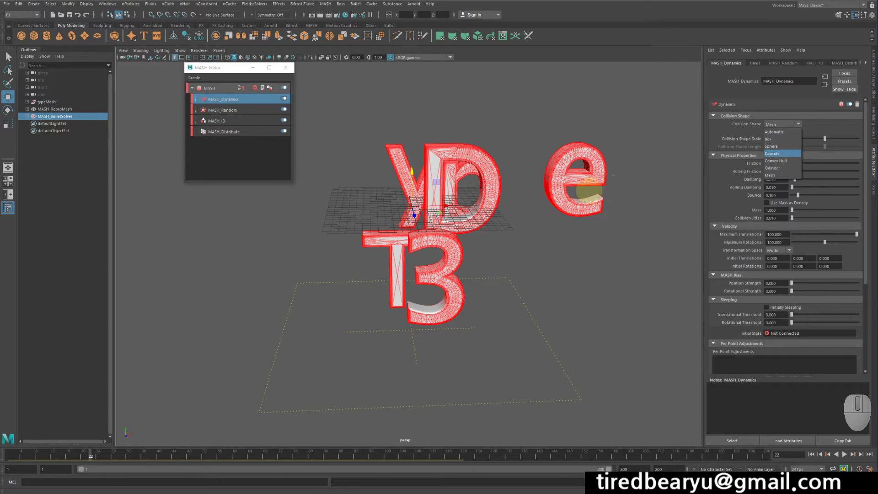
{"action": "left_click", "coordinate": [773, 139]}
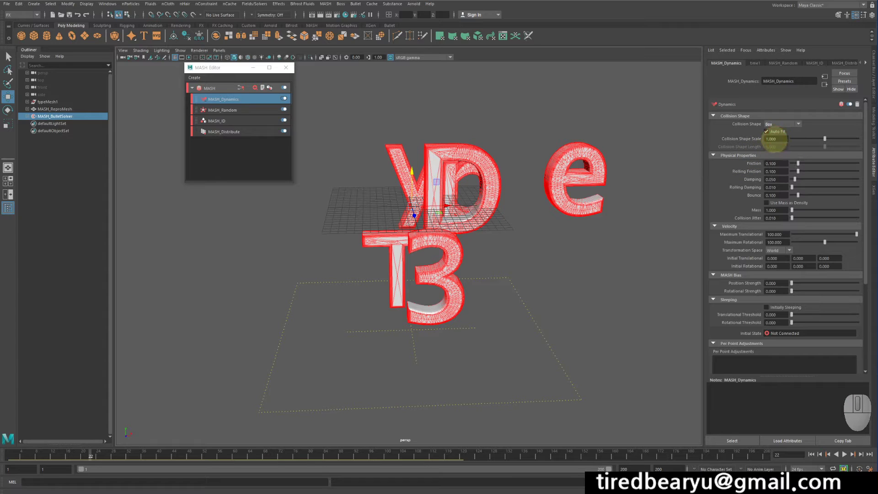
{"action": "left_click", "coordinate": [811, 454]}
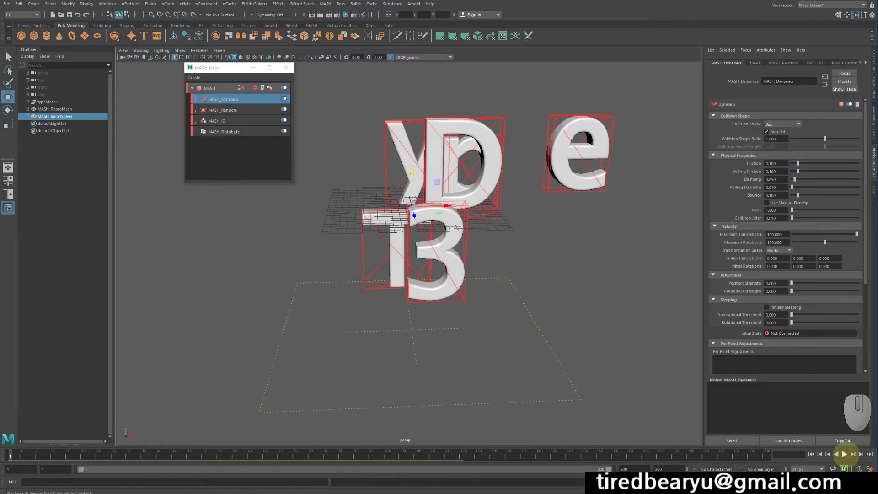
{"action": "left_click", "coordinate": [844, 454]}
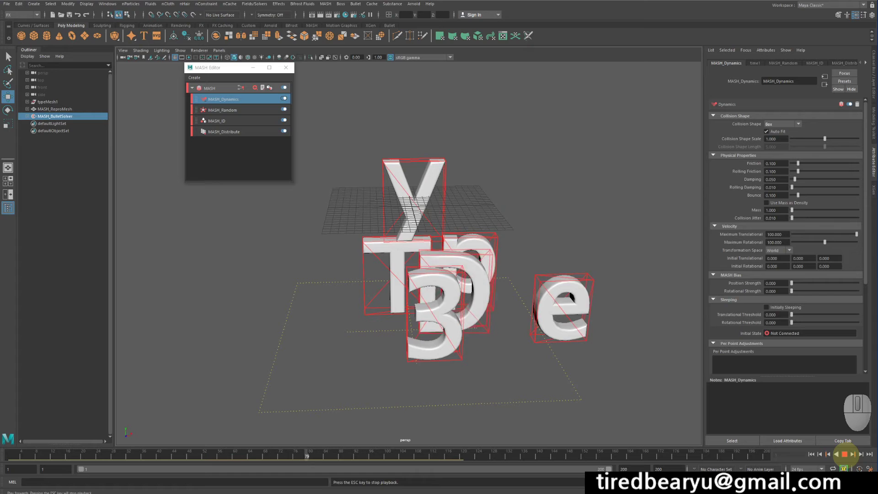
{"action": "left_click", "coordinate": [844, 454]}
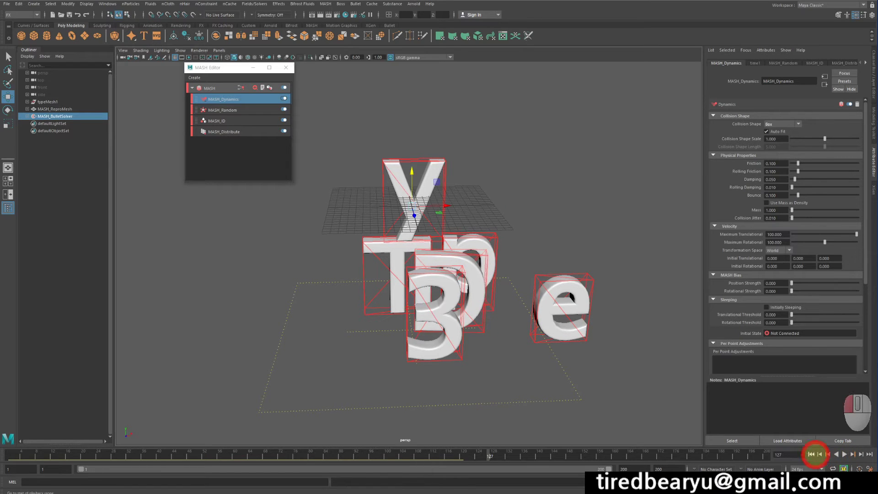
{"action": "left_click", "coordinate": [812, 454]}
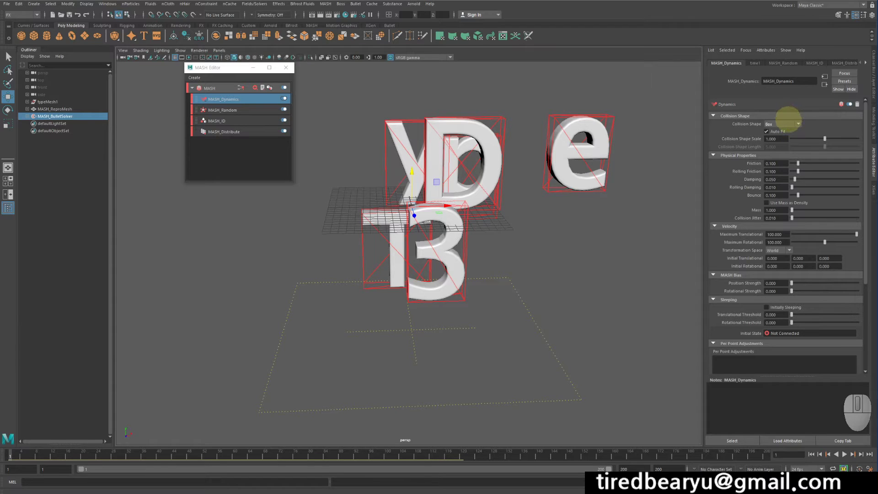
Step: Set the collision shape back to Mesh and inspect the mesh wireframes around the letters
{"action": "left_click", "coordinate": [783, 123]}
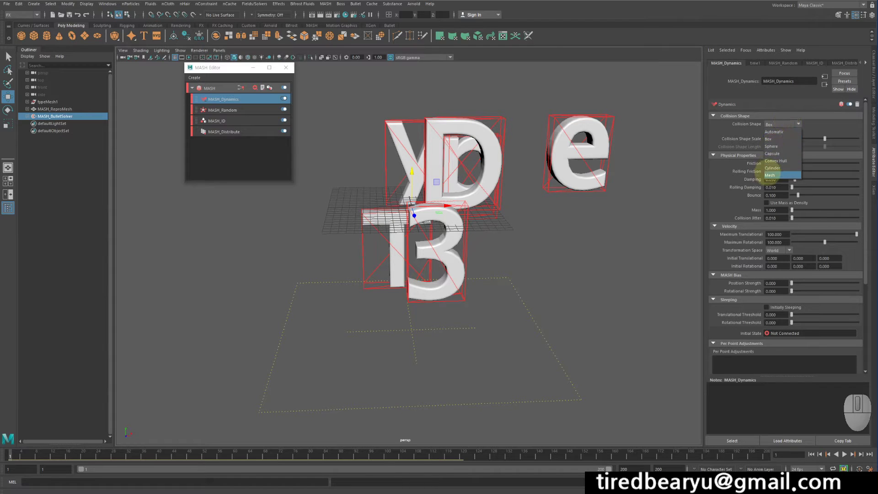
{"action": "left_click", "coordinate": [771, 175]}
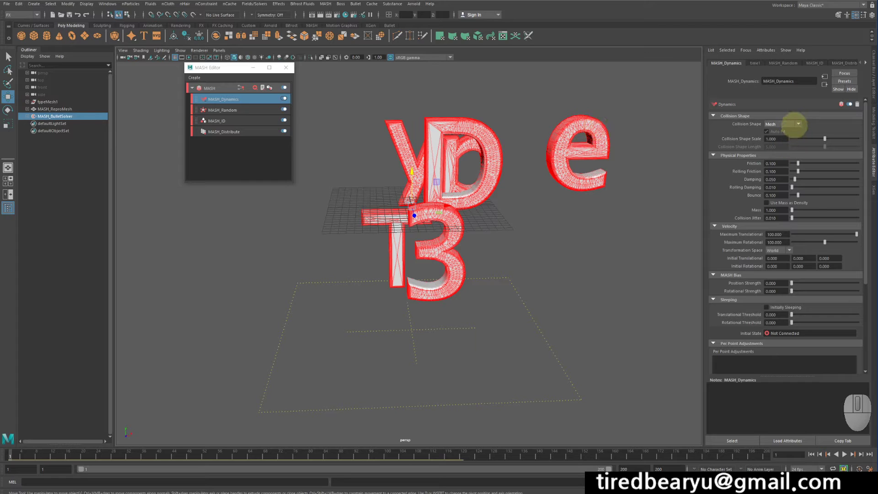
{"action": "left_click", "coordinate": [794, 124]}
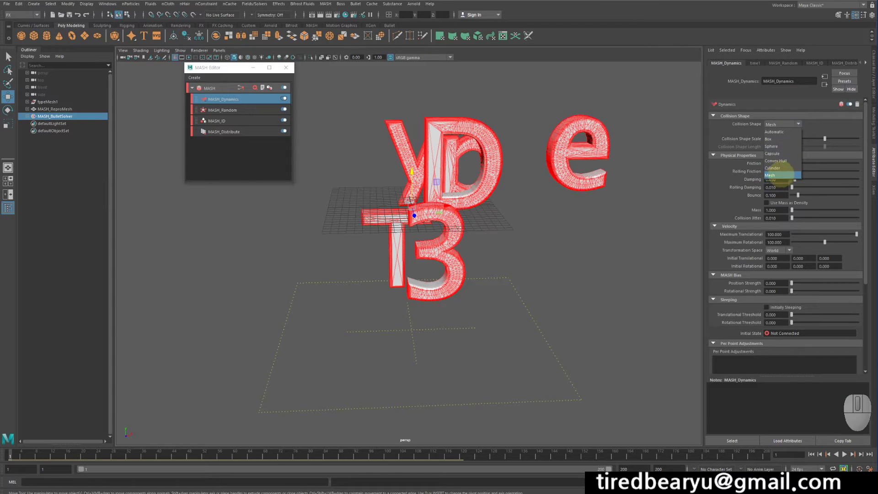
{"action": "left_click", "coordinate": [782, 176]}
{"action": "left_click_drag", "start_coordinate": [618, 248], "coordinate": [614, 229], "text": "alt"}
{"action": "right_click_drag", "start_coordinate": [614, 229], "coordinate": [649, 206], "text": "alt"}
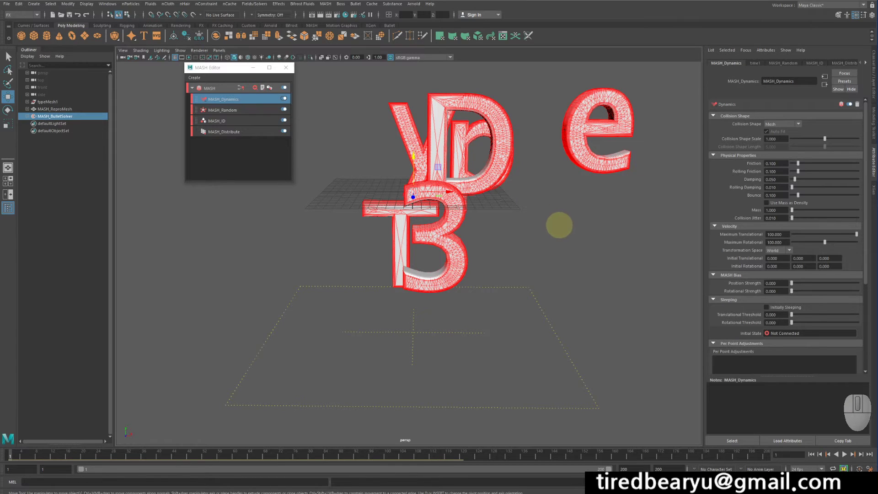
{"action": "left_click_drag", "start_coordinate": [558, 226], "coordinate": [547, 254], "text": "alt"}
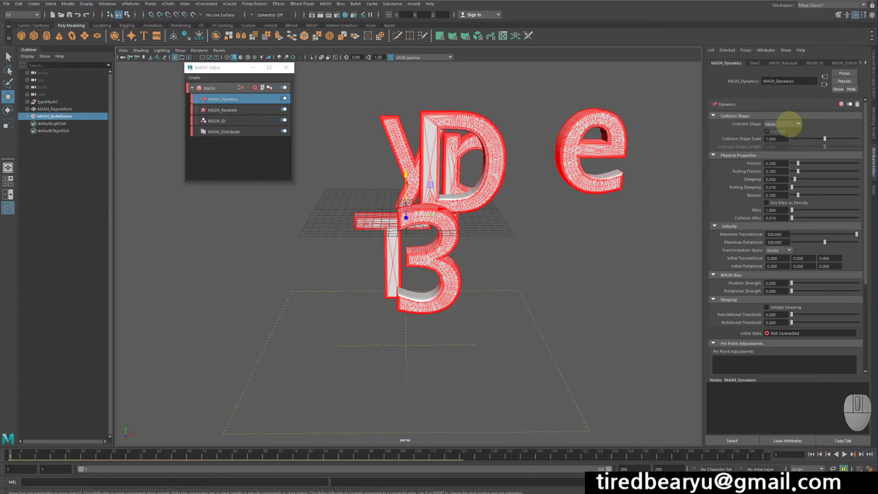
{"action": "left_click", "coordinate": [789, 124]}
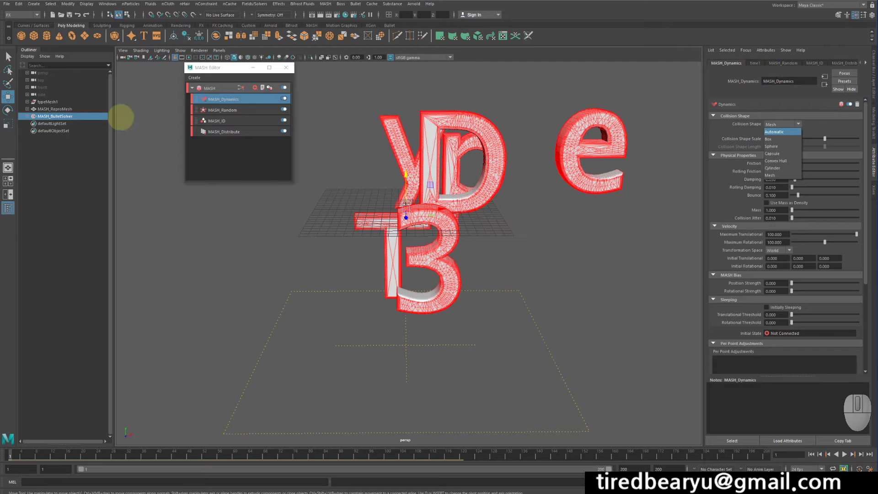
{"action": "left_click", "coordinate": [518, 285]}
{"action": "right_click_drag", "start_coordinate": [520, 285], "coordinate": [492, 250], "text": "alt"}
{"action": "middle_click_drag", "start_coordinate": [492, 249], "coordinate": [488, 220], "text": "alt"}
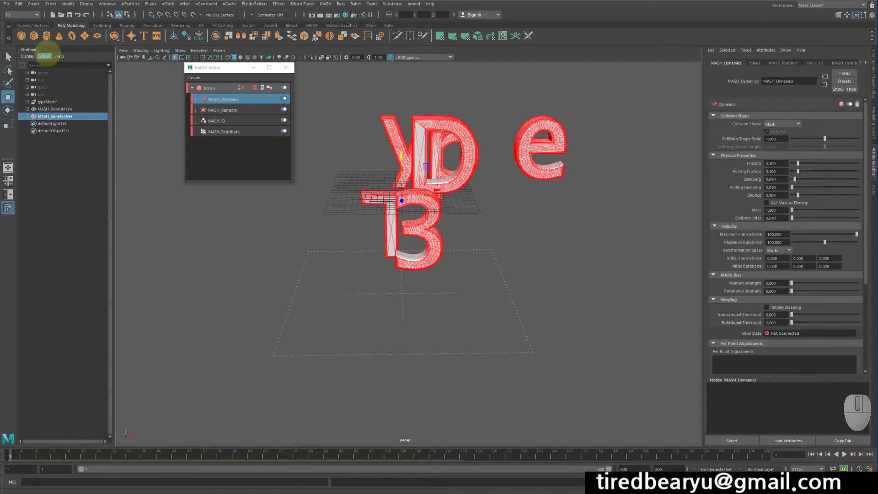
Step: Create a polygon plane and add it to the collider objects of MASH_BulletSolver
{"action": "left_click", "coordinate": [69, 116]}
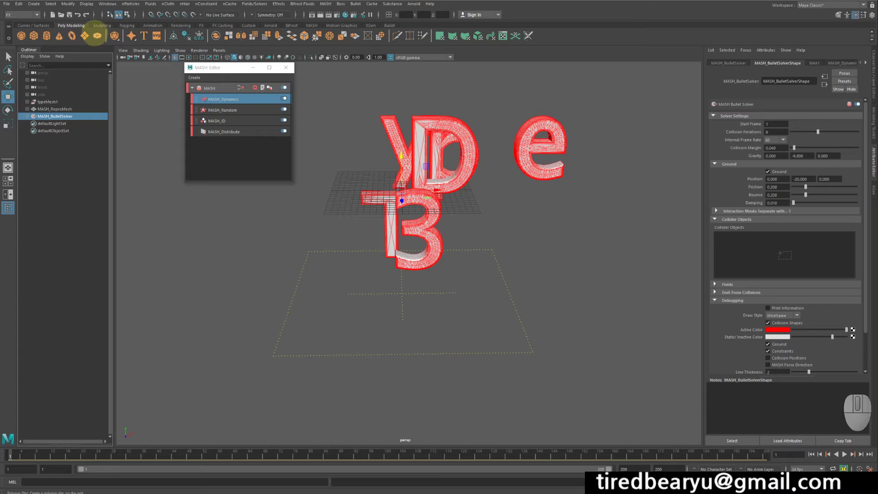
{"action": "left_click", "coordinate": [85, 36]}
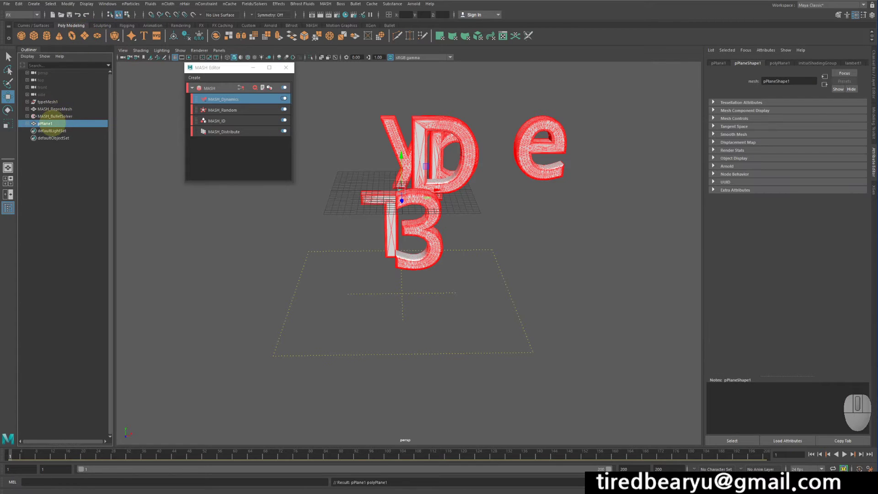
{"action": "left_click", "coordinate": [55, 116]}
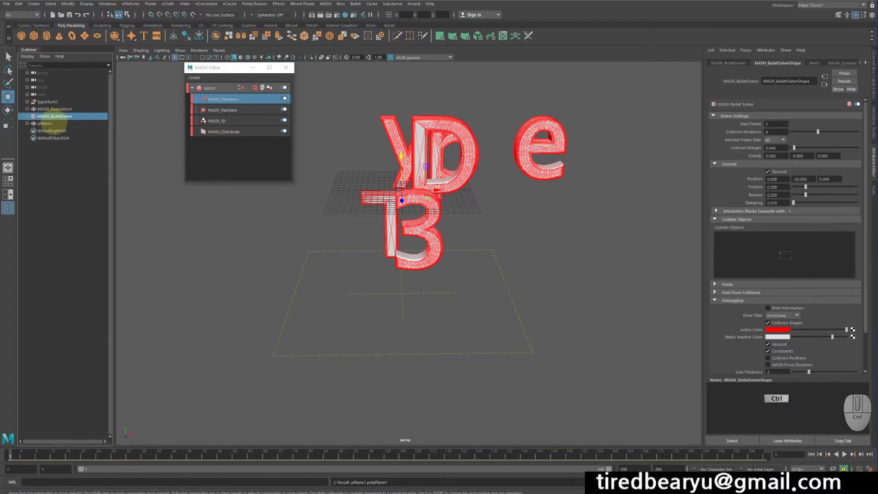
{"action": "middle_click_drag", "start_coordinate": [46, 122], "coordinate": [770, 259]}
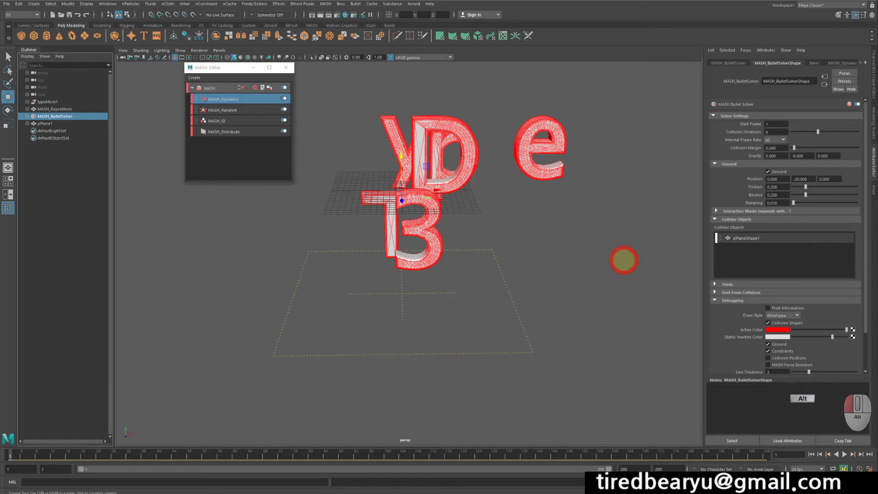
{"action": "left_click_drag", "start_coordinate": [623, 259], "coordinate": [556, 258], "text": "alt"}
{"action": "left_click", "coordinate": [783, 240]}
{"action": "key", "text": "r"}
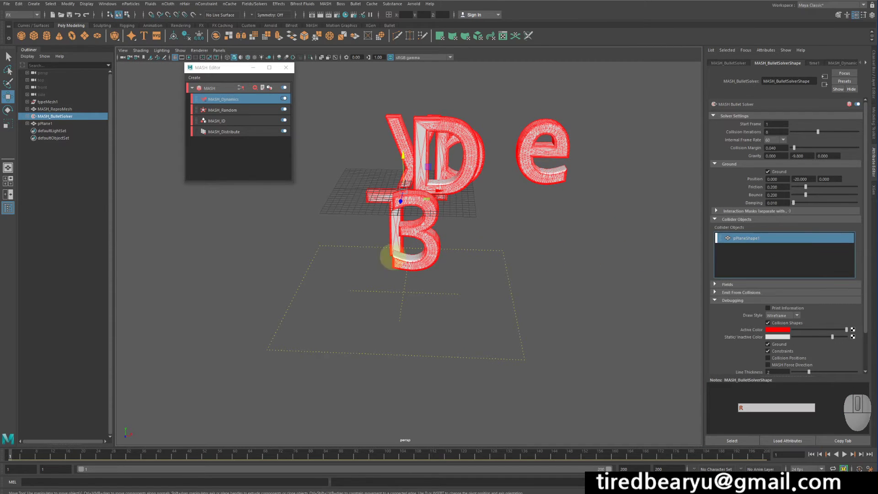
{"action": "middle_click_drag", "start_coordinate": [342, 243], "coordinate": [586, 250]}
{"action": "key", "text": "z"}
{"action": "left_click_drag", "start_coordinate": [559, 240], "coordinate": [616, 241], "text": "alt"}
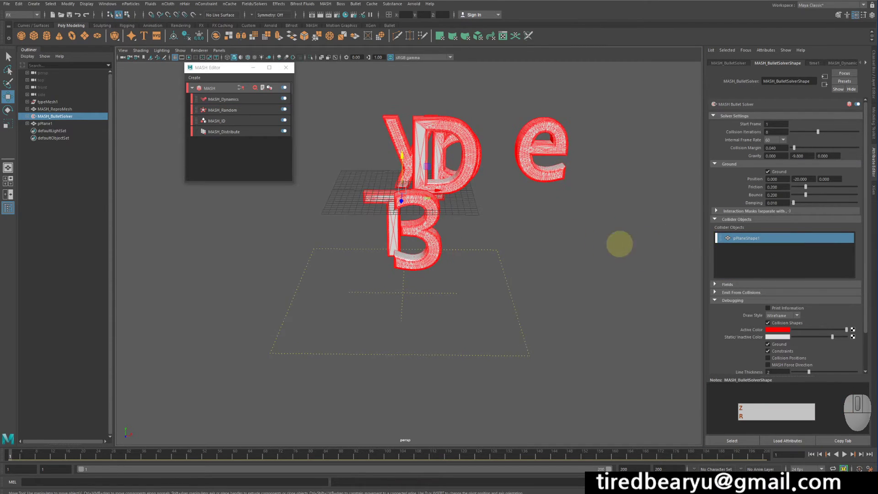
Step: Scale up the polygon plane and move it down to the solver's ground level beneath the letters
{"action": "left_click", "coordinate": [604, 245]}
{"action": "left_click", "coordinate": [56, 123]}
{"action": "key", "text": "r"}
{"action": "middle_click_drag", "start_coordinate": [372, 246], "coordinate": [611, 249]}
{"action": "key", "text": "w"}
{"action": "left_click_drag", "start_coordinate": [525, 237], "coordinate": [508, 245], "text": "alt"}
{"action": "key", "text": "w"}
{"action": "key", "text": "q"}
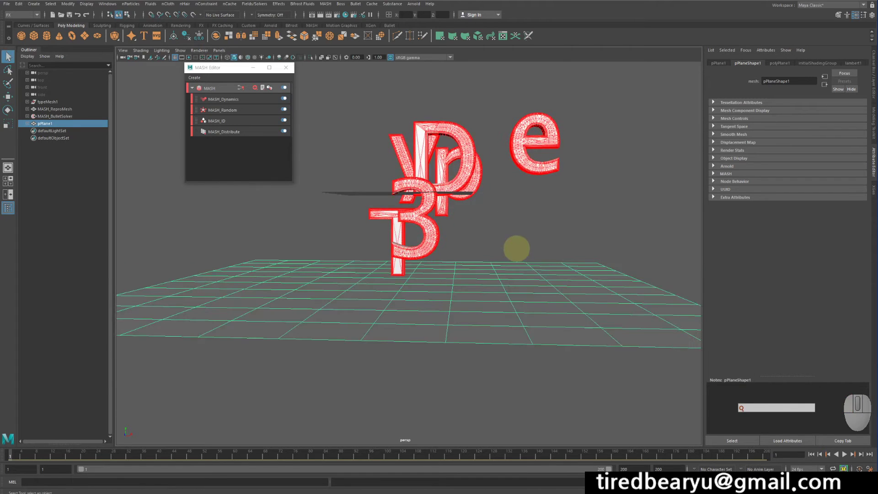
Step: Play the simulation from the first frame with the plane as collider and stop it
{"action": "left_click_drag", "start_coordinate": [594, 269], "coordinate": [606, 296], "text": "alt"}
{"action": "left_click", "coordinate": [813, 454]}
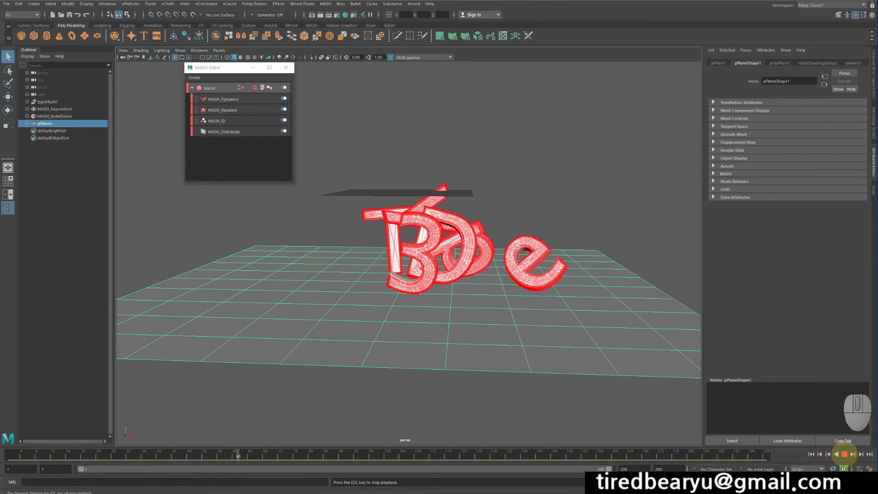
{"action": "left_click", "coordinate": [844, 454]}
{"action": "left_click_drag", "start_coordinate": [623, 382], "coordinate": [653, 385], "text": "alt"}
Step: Scale the ground plane up further so it extends far beyond the letters
{"action": "key", "text": "r"}
{"action": "left_click_drag", "start_coordinate": [484, 350], "coordinate": [480, 337], "text": "alt"}
{"action": "left_click_drag", "start_coordinate": [431, 323], "coordinate": [430, 316], "text": "alt"}
{"action": "left_click_drag", "start_coordinate": [561, 335], "coordinate": [575, 351], "text": "alt"}
Step: Replay the simulation from the first frame, stop it and inspect how the letters rest on the enlarged plane
{"action": "left_click", "coordinate": [811, 454]}
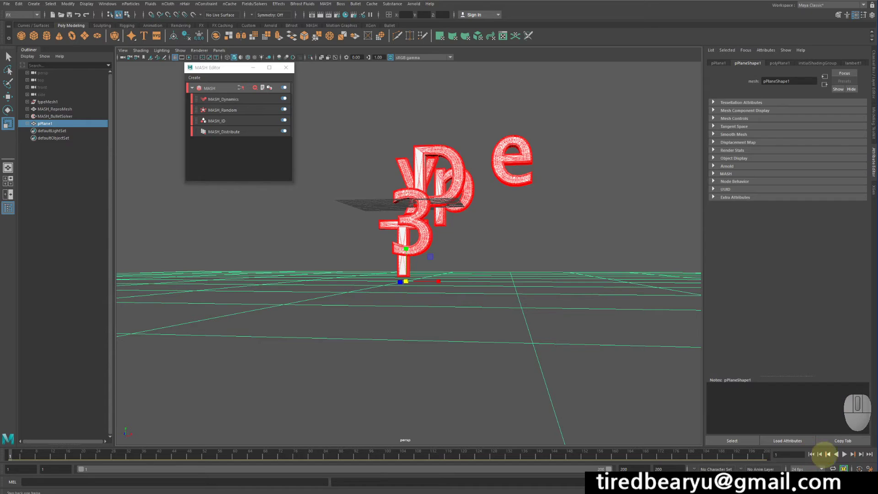
{"action": "left_click", "coordinate": [844, 454]}
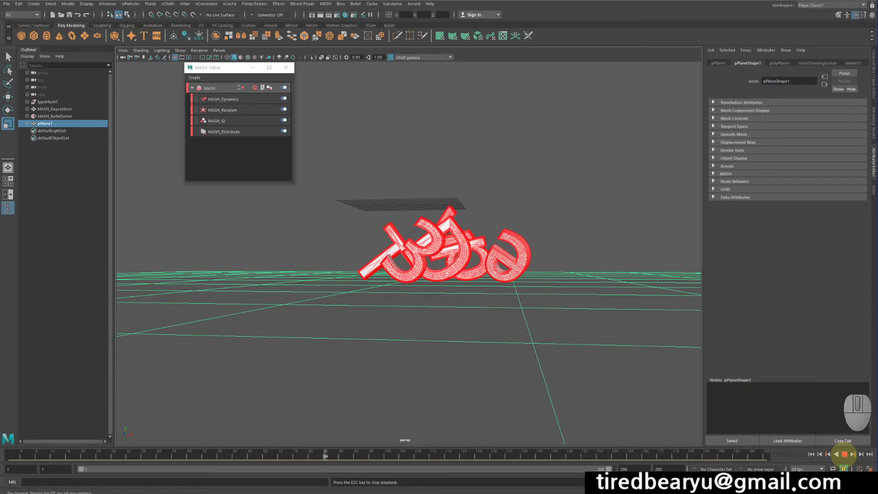
{"action": "left_click", "coordinate": [844, 454]}
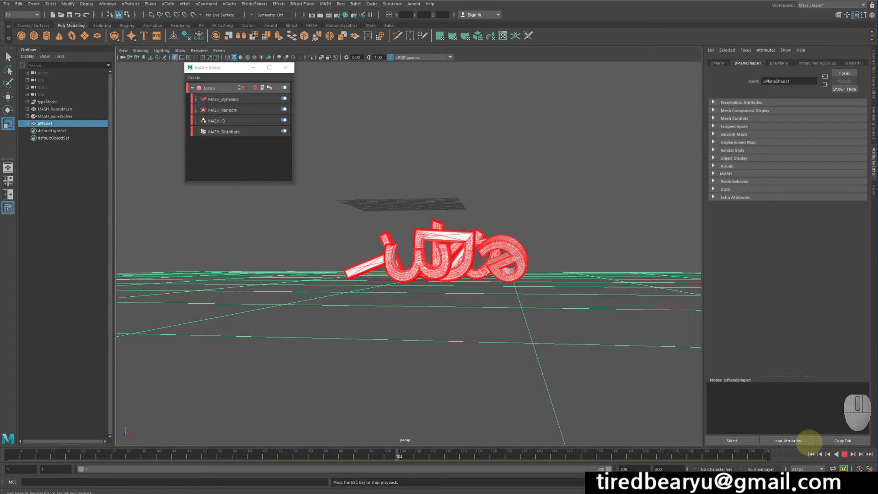
{"action": "left_click_drag", "start_coordinate": [530, 366], "coordinate": [577, 316], "text": "alt"}
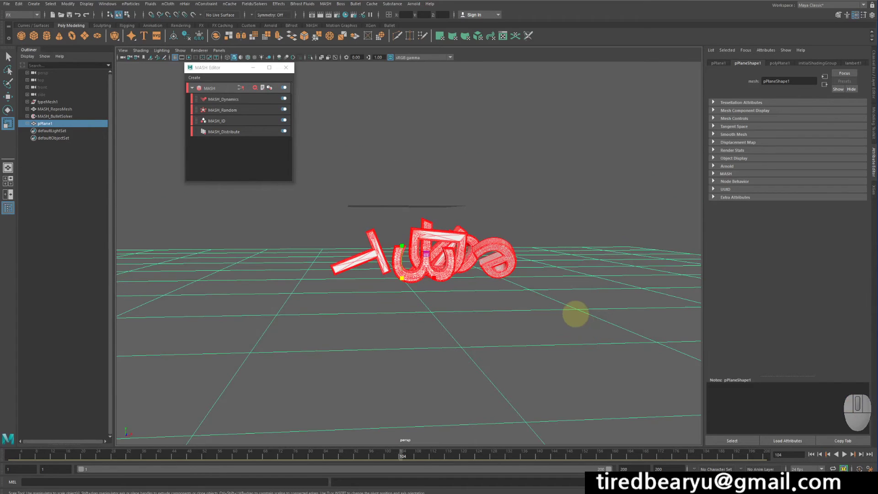
Step: Return to the first frame, delete the large polygon ground plane and select the MASH bullet solver
{"action": "left_click", "coordinate": [812, 454]}
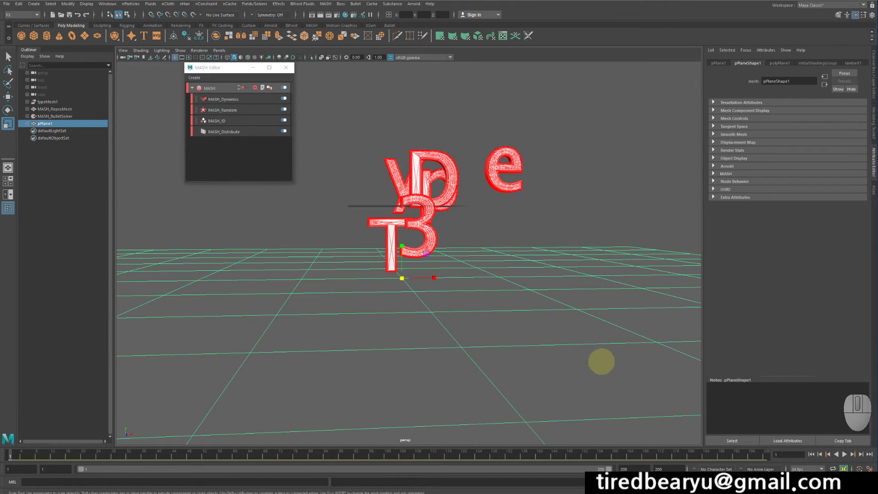
{"action": "left_click_drag", "start_coordinate": [602, 359], "coordinate": [581, 353], "text": "alt"}
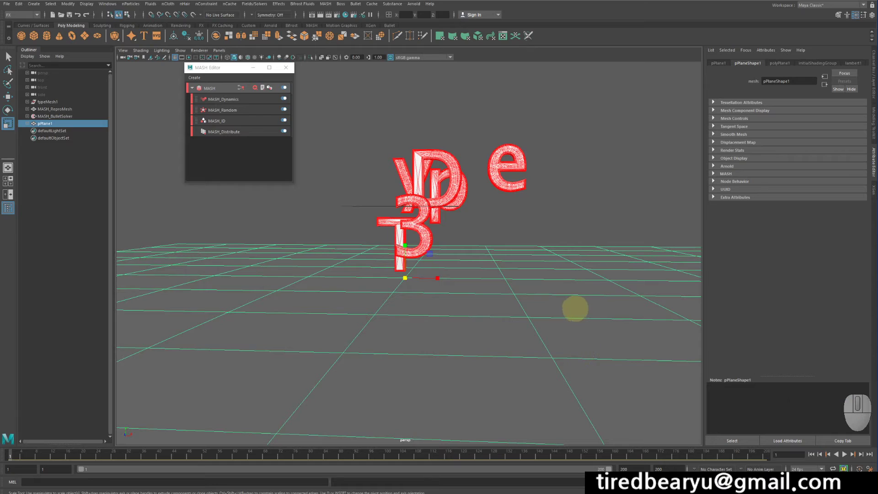
{"action": "left_click", "coordinate": [565, 297]}
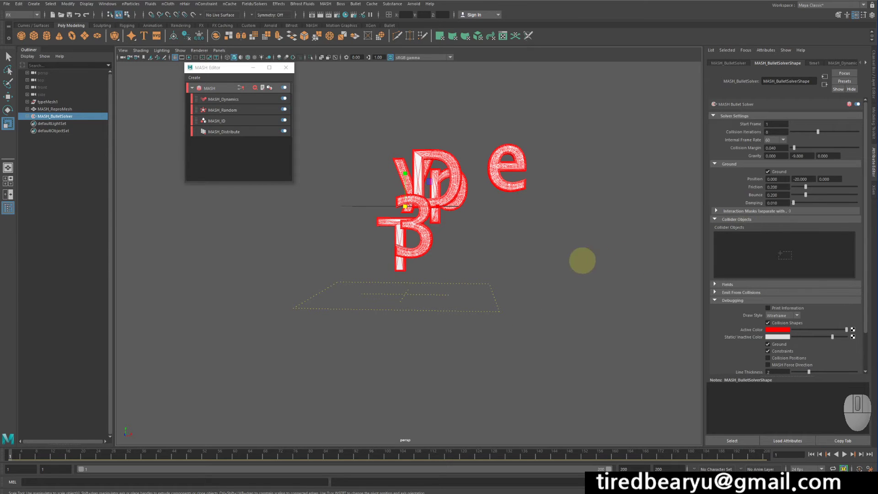
Step: Set the bullet solver's ground Y position to -10
{"action": "left_click_drag", "start_coordinate": [582, 261], "coordinate": [593, 243], "text": "alt"}
{"action": "right_click_drag", "start_coordinate": [592, 243], "coordinate": [663, 252], "text": "alt"}
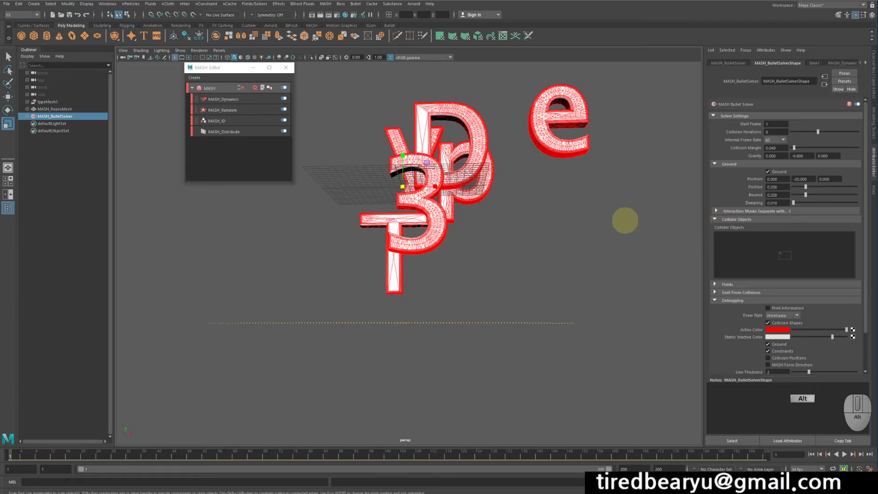
{"action": "left_click_drag", "start_coordinate": [625, 221], "coordinate": [623, 227], "text": "alt"}
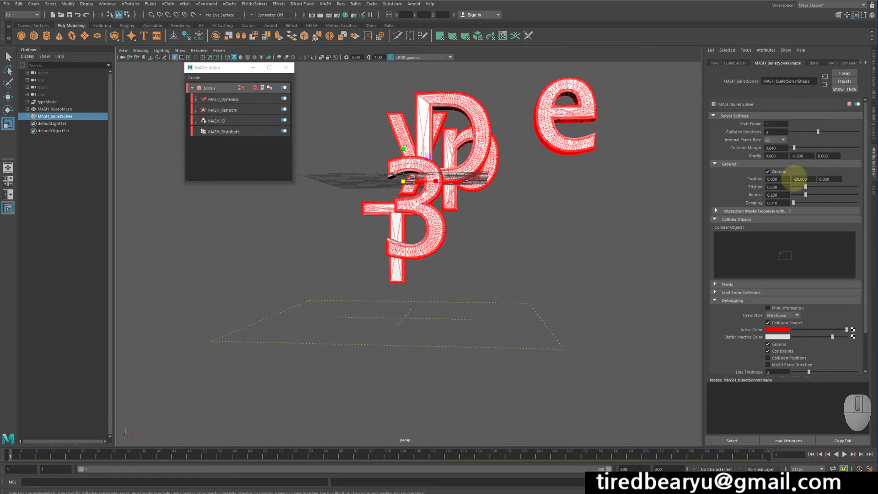
{"action": "left_click_drag", "start_coordinate": [795, 179], "coordinate": [808, 180]}
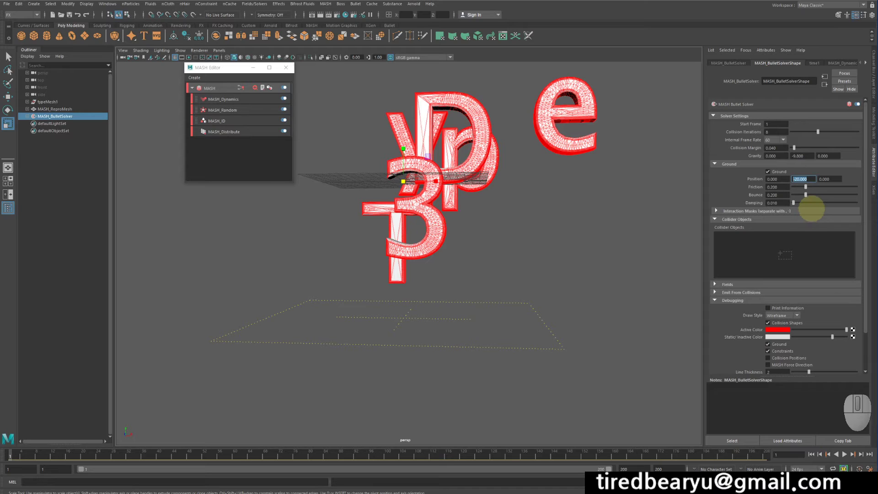
{"action": "type", "text": "-10"}
{"action": "key", "text": "Return"}
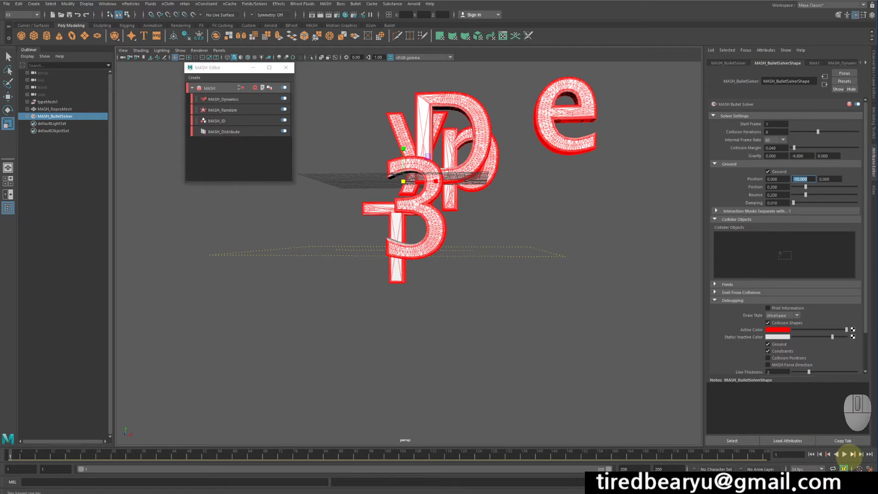
Step: Play the simulation with the raised solver ground, stop it and inspect how the letters rest on it
{"action": "left_click", "coordinate": [844, 454]}
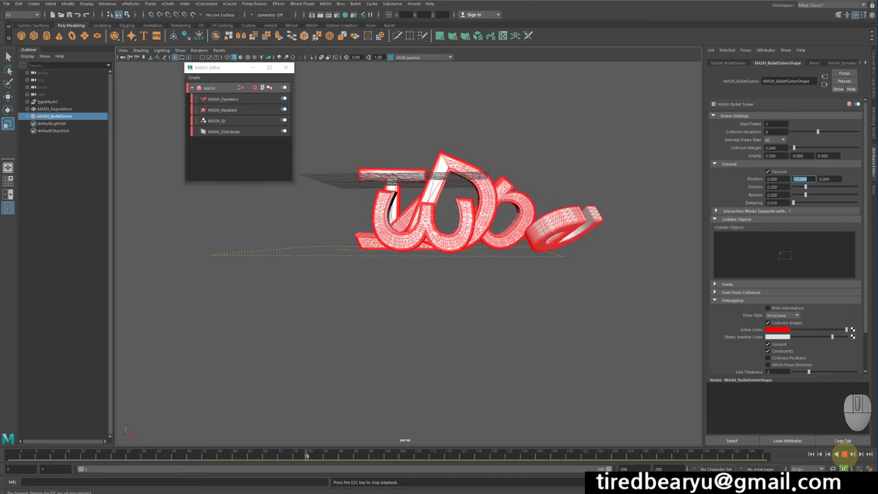
{"action": "left_click", "coordinate": [844, 454]}
{"action": "left_click_drag", "start_coordinate": [457, 263], "coordinate": [451, 262], "text": "alt"}
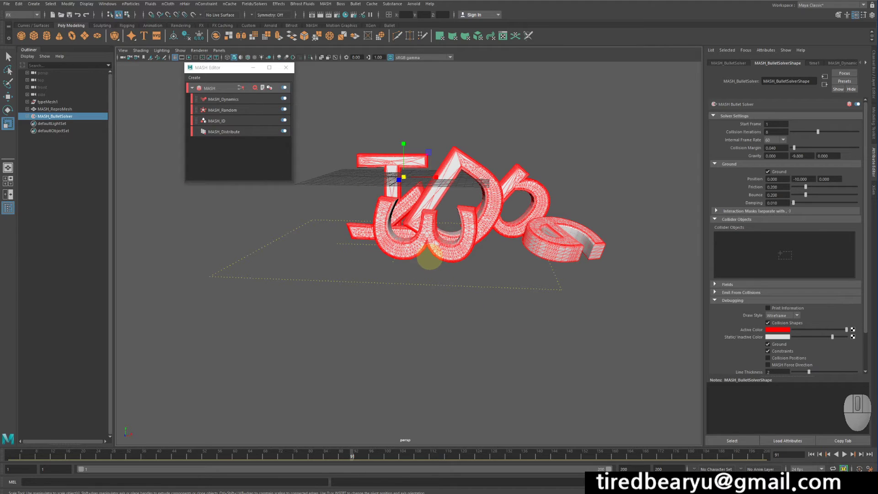
{"action": "left_click_drag", "start_coordinate": [451, 267], "coordinate": [464, 272], "text": "alt"}
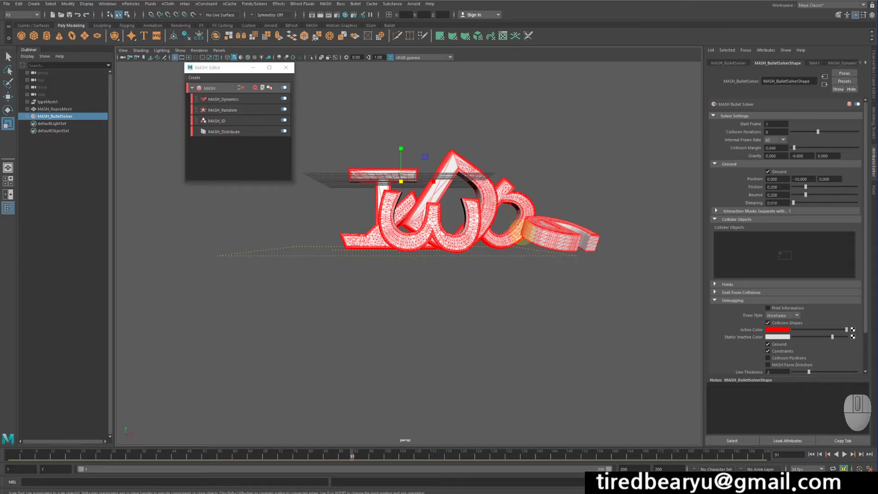
{"action": "left_click_drag", "start_coordinate": [525, 251], "coordinate": [527, 256], "text": "alt"}
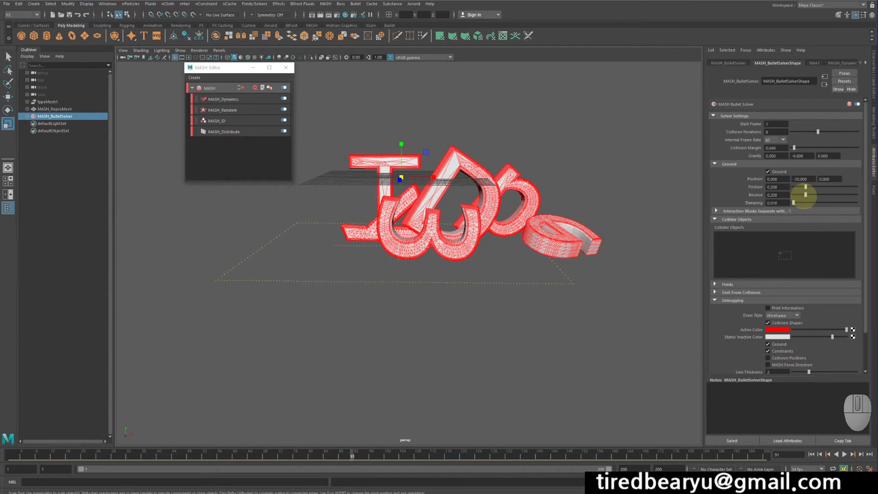
{"action": "right_click_drag", "start_coordinate": [563, 195], "coordinate": [612, 215], "text": "alt"}
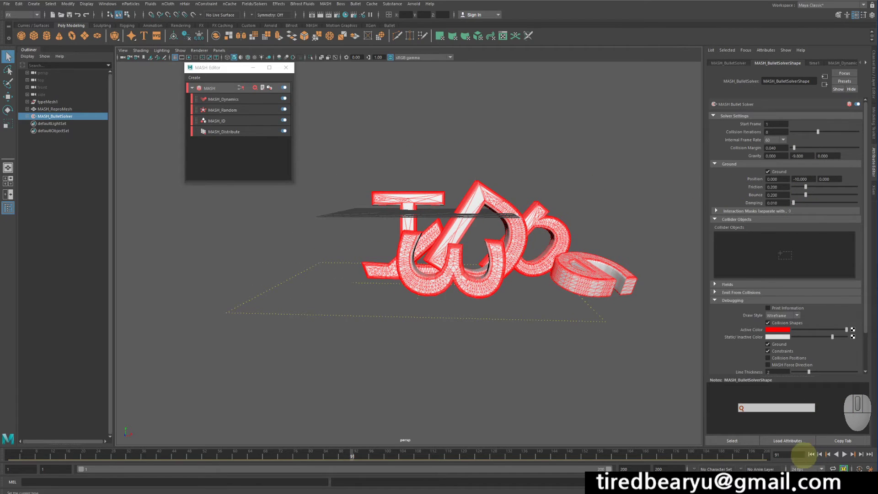
Step: Set the solver's collision iterations to 20 at the first frame, play and stop the simulation, then return to the start
{"action": "left_click", "coordinate": [811, 454]}
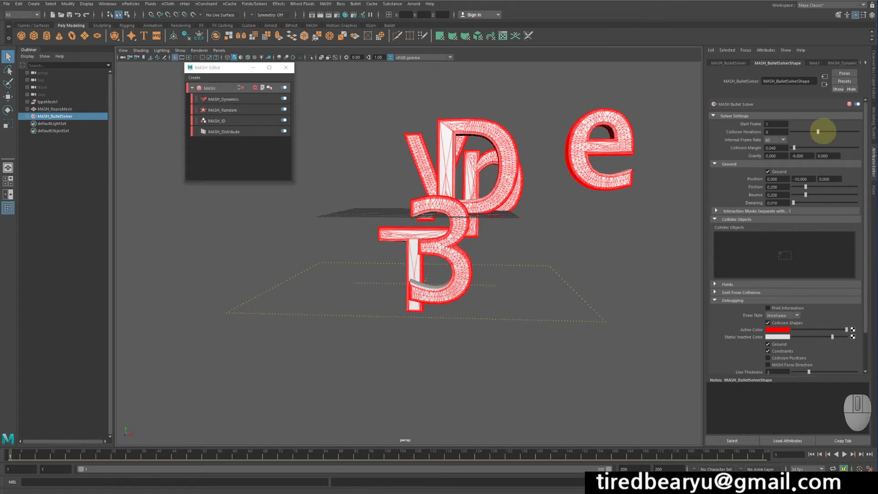
{"action": "left_click_drag", "start_coordinate": [818, 132], "coordinate": [873, 147]}
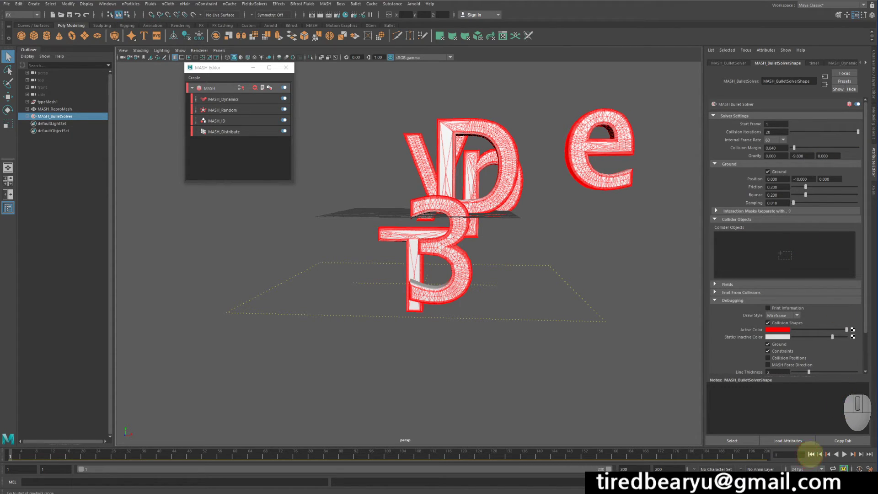
{"action": "left_click", "coordinate": [844, 454]}
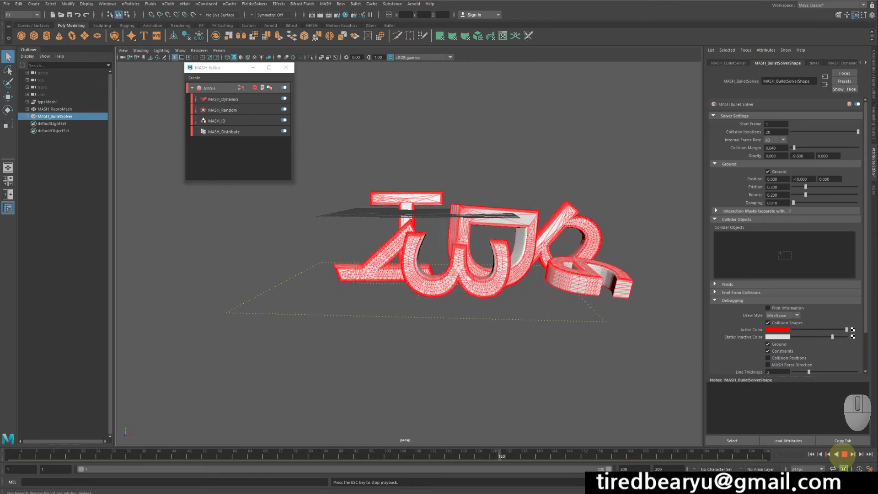
{"action": "left_click", "coordinate": [844, 455]}
{"action": "left_click", "coordinate": [811, 454]}
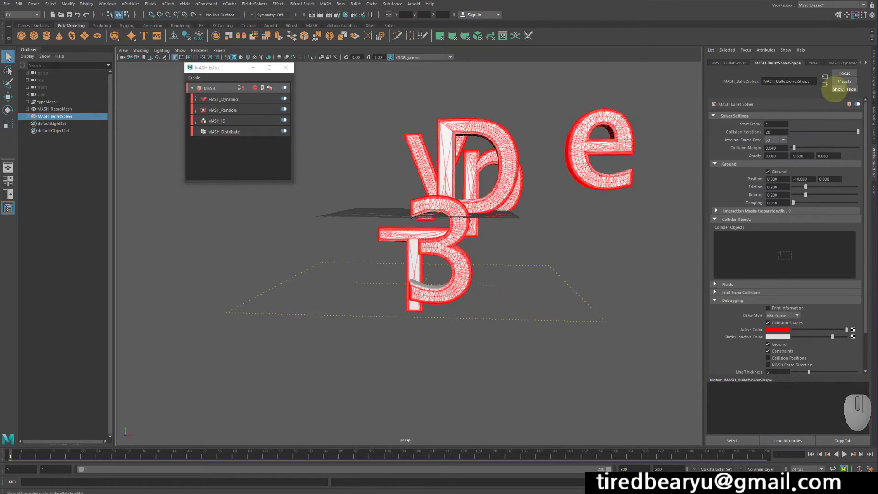
Step: Try lowering the solver's collision iterations to 0, then play the simulation and stop it
{"action": "left_click_drag", "start_coordinate": [838, 132], "coordinate": [782, 132]}
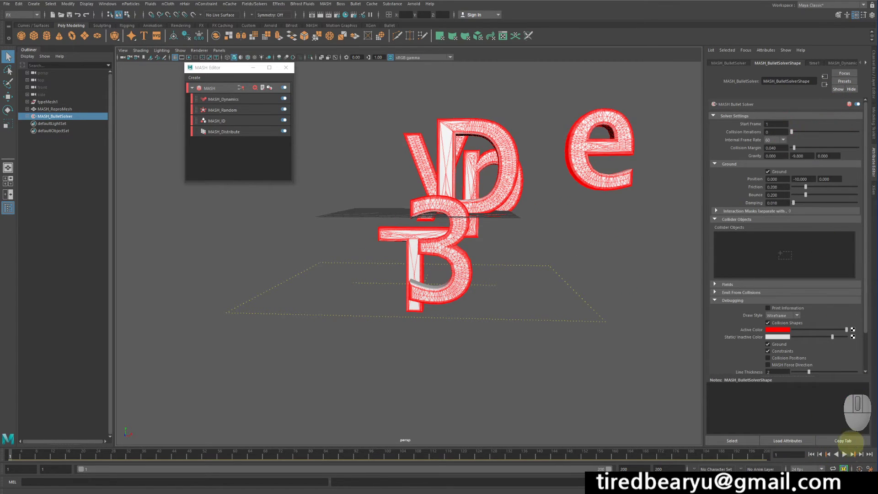
{"action": "left_click", "coordinate": [844, 454]}
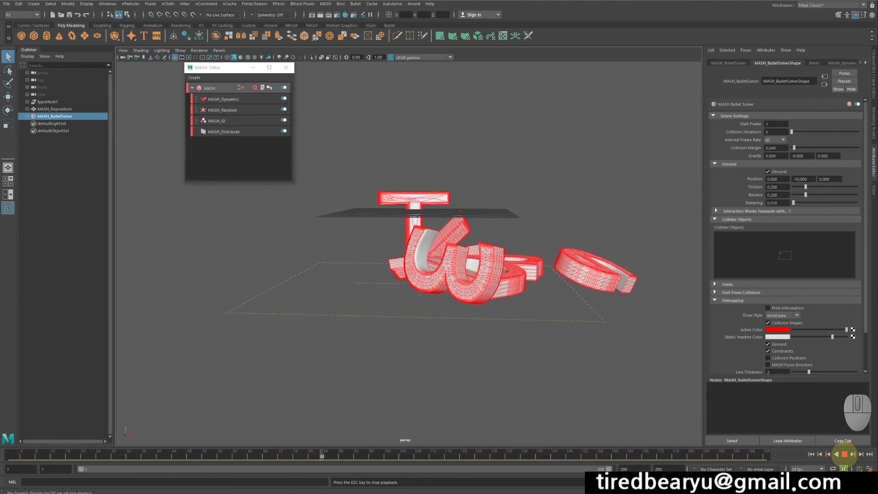
{"action": "left_click", "coordinate": [844, 454]}
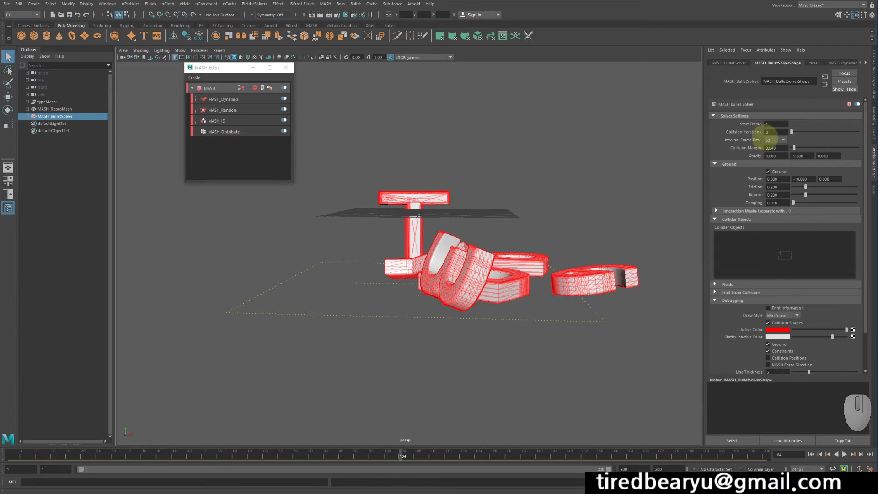
Step: Set the solver's collision iterations back to 20 and check the collision shape options of MASH Dynamics
{"action": "left_click_drag", "start_coordinate": [781, 133], "coordinate": [869, 167]}
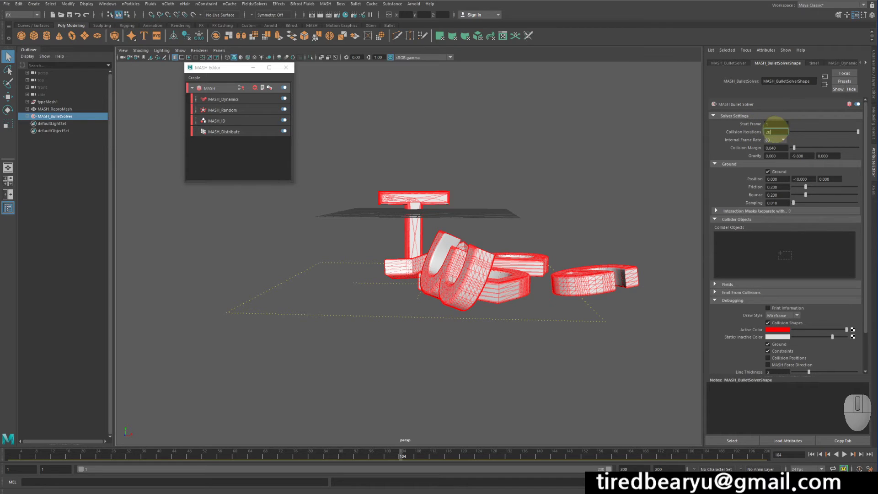
{"action": "left_click", "coordinate": [777, 131]}
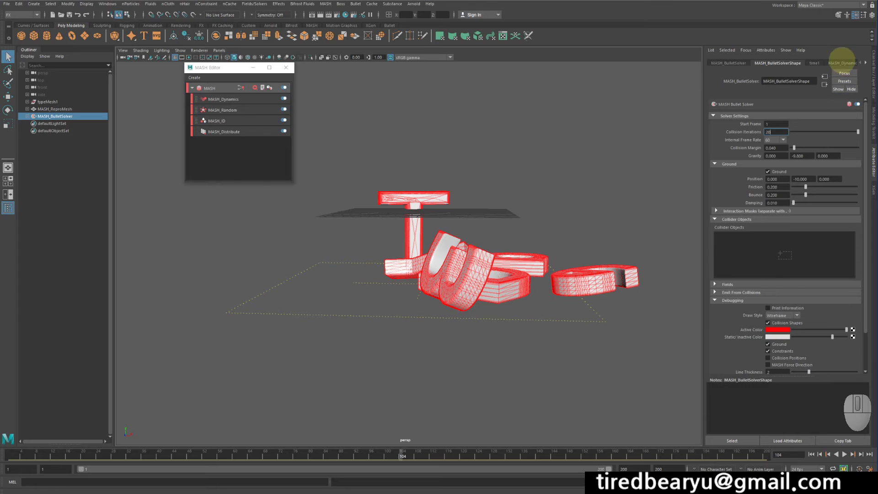
{"action": "left_click", "coordinate": [842, 62]}
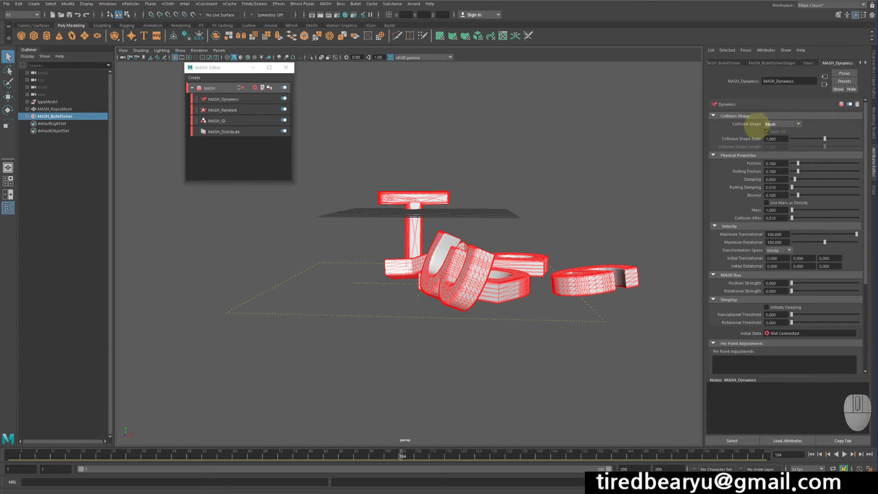
{"action": "left_click", "coordinate": [783, 123]}
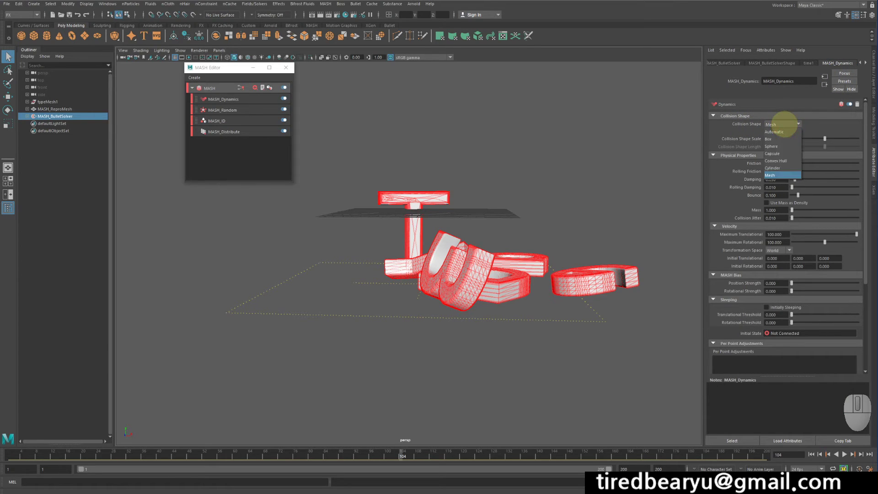
{"action": "left_click", "coordinate": [780, 124]}
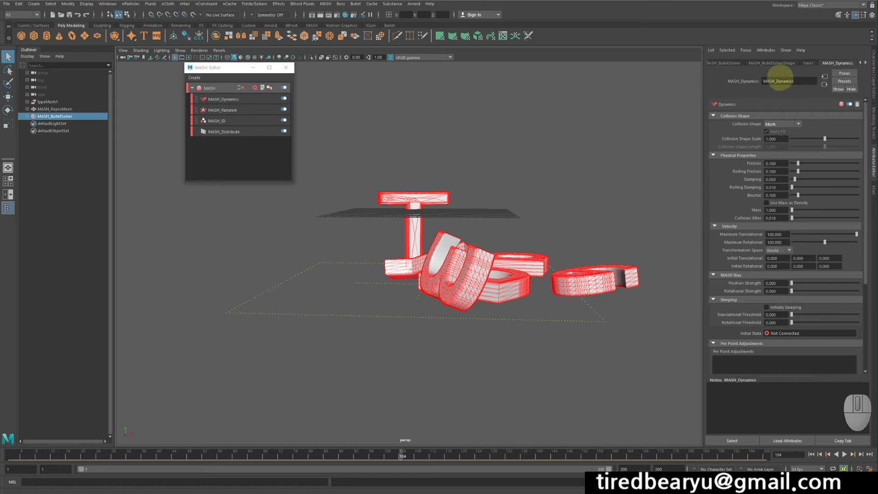
{"action": "left_click", "coordinate": [755, 63]}
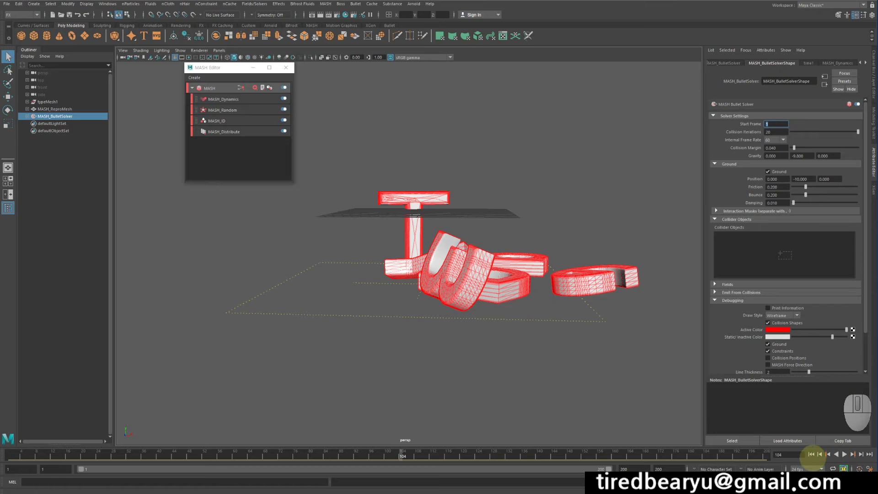
Step: Return to the first frame and delete the MASH network together with its output mesh and bullet solver
{"action": "left_click", "coordinate": [810, 454]}
{"action": "left_click_drag", "start_coordinate": [524, 254], "coordinate": [528, 270], "text": "alt"}
{"action": "right_click_drag", "start_coordinate": [528, 270], "coordinate": [585, 267], "text": "alt"}
{"action": "left_click_drag", "start_coordinate": [585, 266], "coordinate": [539, 272], "text": "alt"}
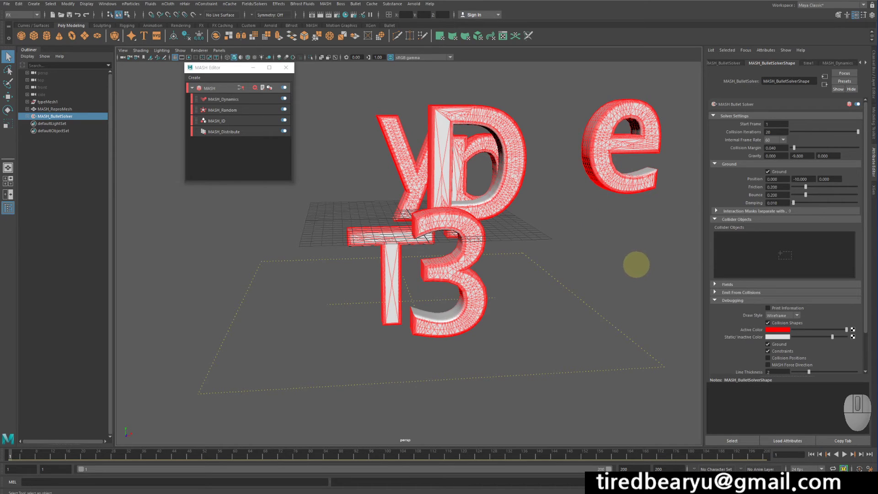
{"action": "left_click_drag", "start_coordinate": [627, 269], "coordinate": [594, 259], "text": "alt"}
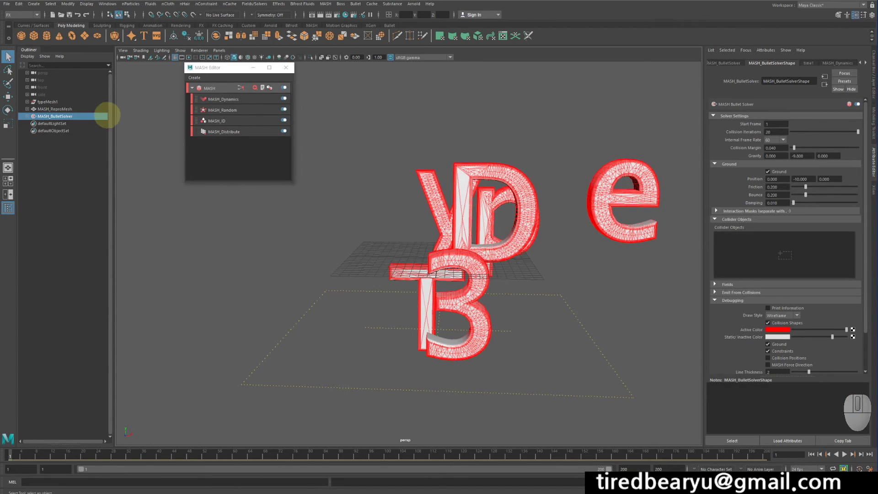
{"action": "left_click", "coordinate": [214, 88]}
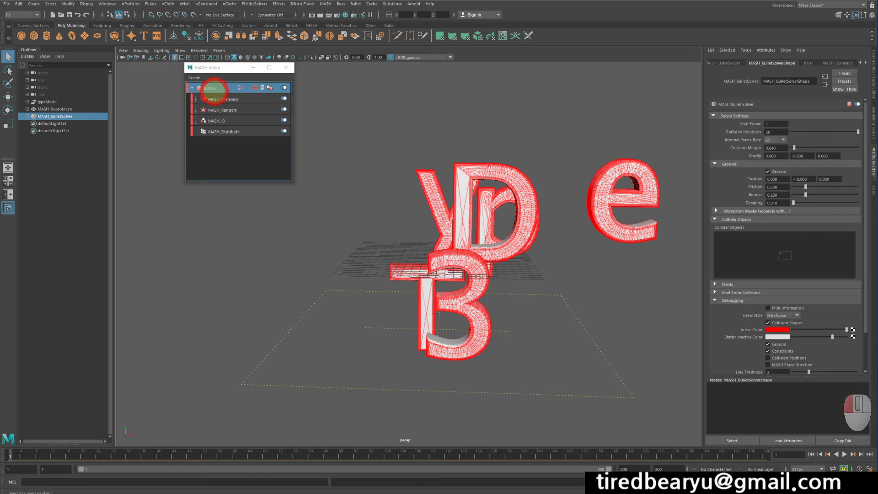
{"action": "right_click", "coordinate": [215, 89]}
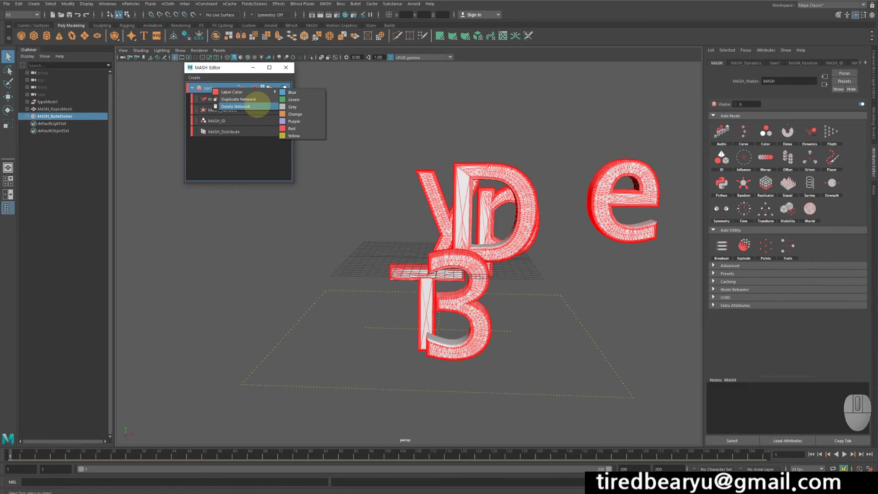
{"action": "left_click", "coordinate": [256, 106]}
{"action": "left_click", "coordinate": [447, 247]}
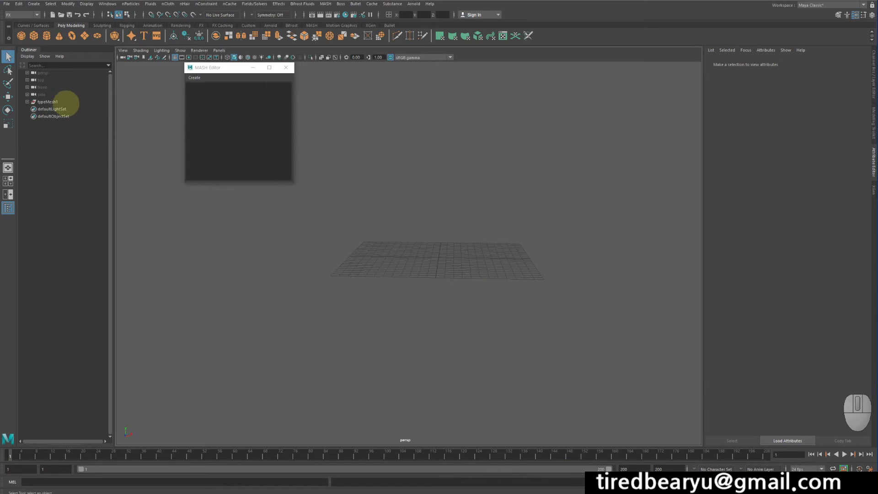
Step: Expand typeMesh1, select its children polySurface1 through transform1 and unhide them
{"action": "left_click", "coordinate": [45, 102]}
{"action": "left_click", "coordinate": [27, 101]}
{"action": "left_click_drag", "start_coordinate": [48, 109], "coordinate": [71, 152]}
{"action": "key", "text": "g"}
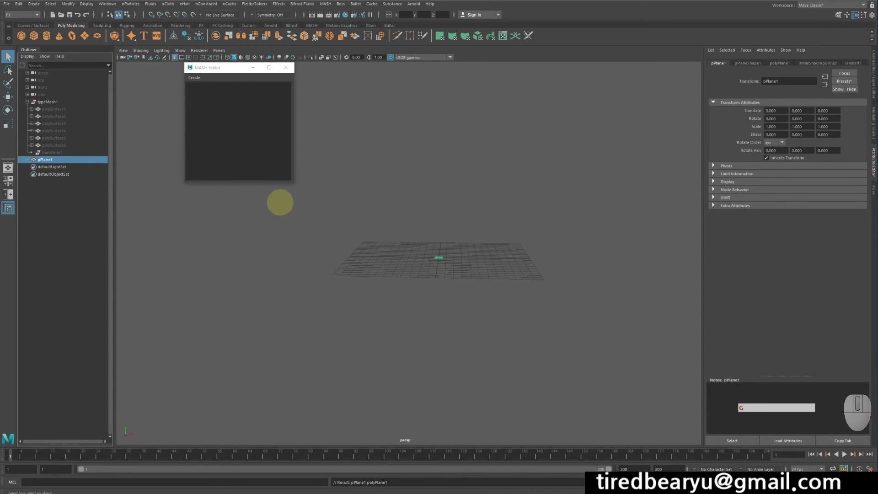
{"action": "key", "text": "z"}
{"action": "key", "text": "h"}
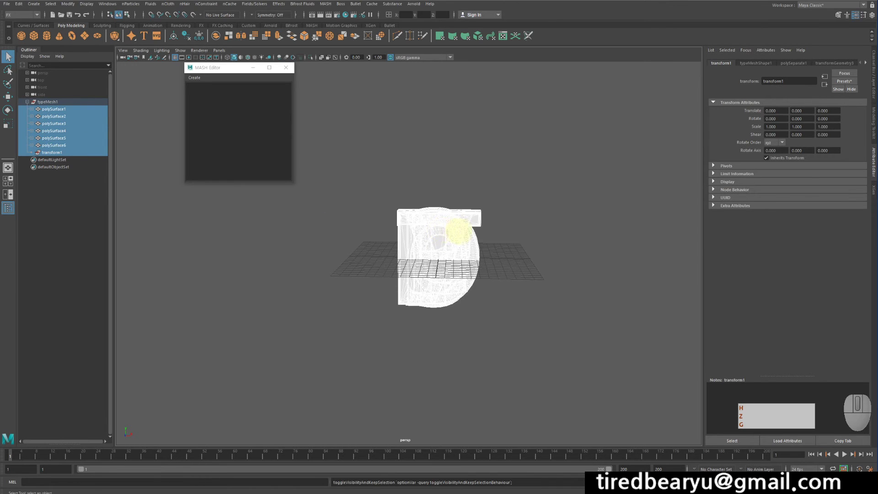
Step: Select the letter D in the overlapping stack and move it up clear of the other letters
{"action": "left_click_drag", "start_coordinate": [497, 237], "coordinate": [543, 249], "text": "alt"}
{"action": "key", "text": "f"}
{"action": "right_click_drag", "start_coordinate": [537, 252], "coordinate": [501, 252], "text": "alt"}
{"action": "middle_click_drag", "start_coordinate": [423, 251], "coordinate": [540, 253], "text": "alt"}
{"action": "right_click_drag", "start_coordinate": [414, 252], "coordinate": [517, 269], "text": "alt"}
{"action": "middle_click_drag", "start_coordinate": [405, 280], "coordinate": [576, 273], "text": "alt"}
{"action": "left_click", "coordinate": [523, 274]}
{"action": "right_click_drag", "start_coordinate": [617, 298], "coordinate": [508, 266], "text": "alt"}
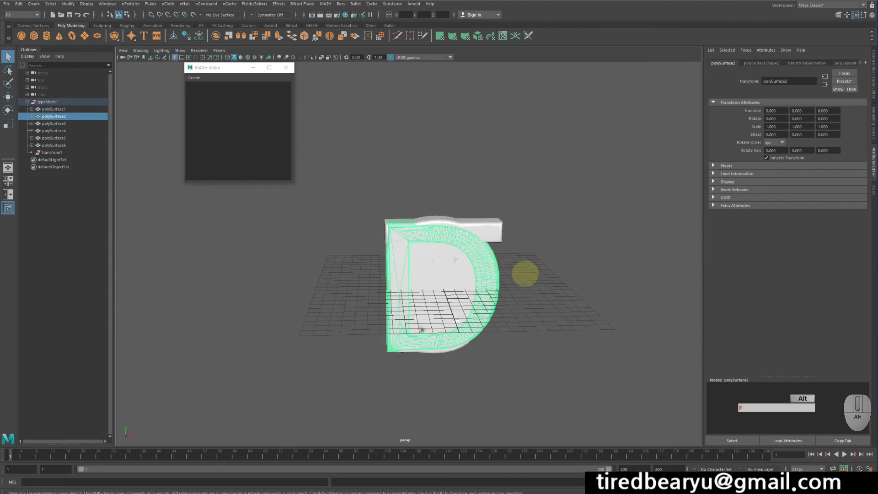
{"action": "key", "text": "w"}
{"action": "middle_click_drag", "start_coordinate": [546, 283], "coordinate": [659, 109]}
Step: Select the letter V in the overlapping stack and nudge it about 0.35 units down
{"action": "left_click", "coordinate": [480, 261]}
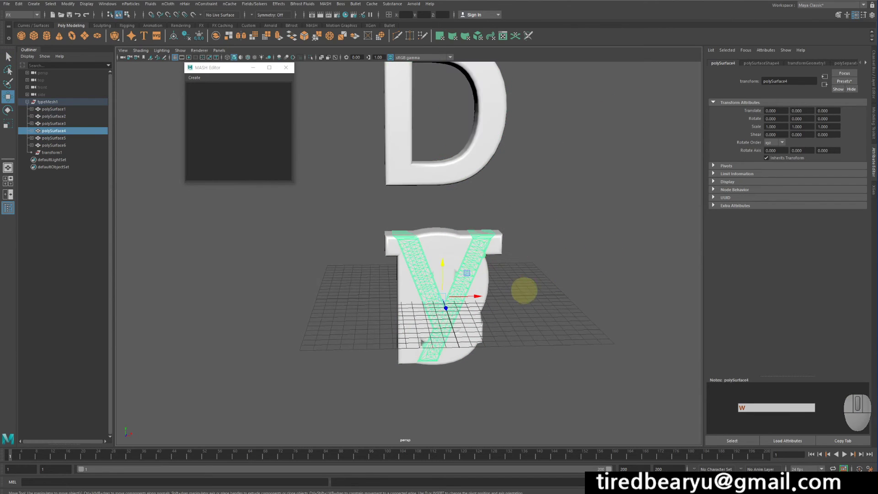
{"action": "key", "text": "w"}
{"action": "middle_click_drag", "start_coordinate": [523, 290], "coordinate": [679, 290]}
{"action": "middle_click_drag", "start_coordinate": [561, 197], "coordinate": [586, 304], "text": "alt"}
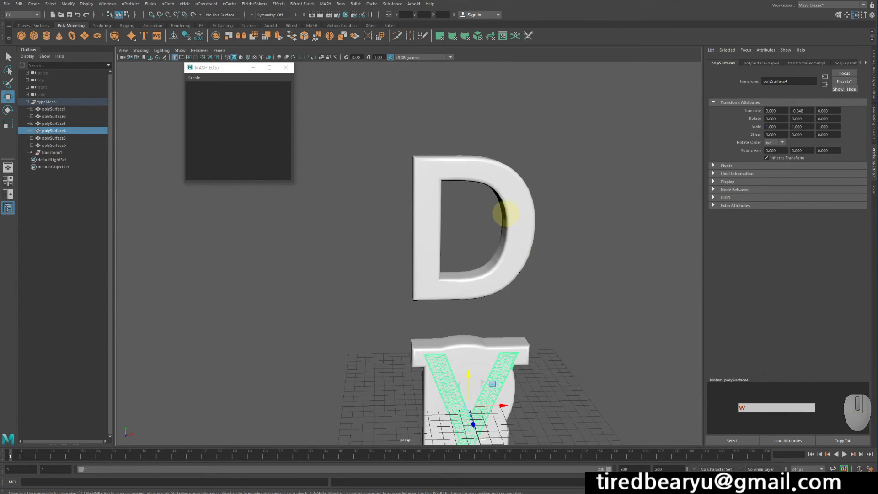
Step: Select the raised letter D, turn on the poly count display and examine its mesh density from several sides
{"action": "left_click", "coordinate": [522, 219]}
{"action": "left_click_drag", "start_coordinate": [212, 67], "coordinate": [215, 169]}
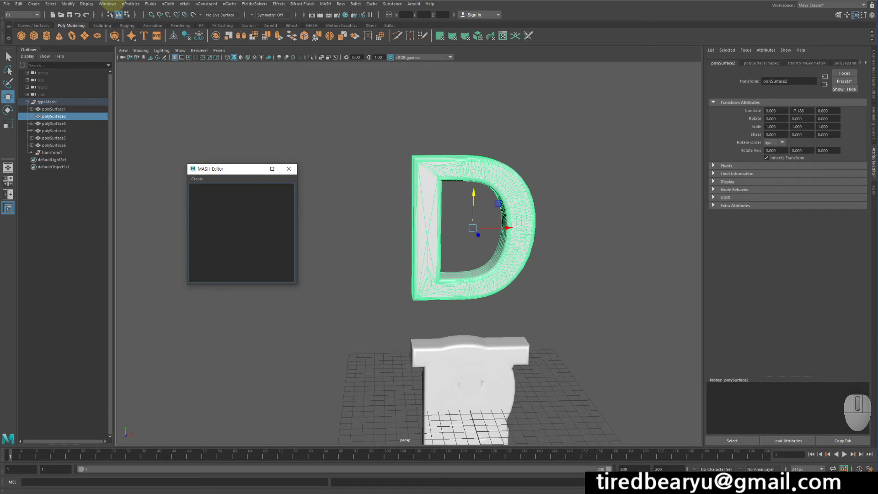
{"action": "left_click", "coordinate": [108, 3]}
{"action": "mouse_move", "coordinate": [126, 37]}
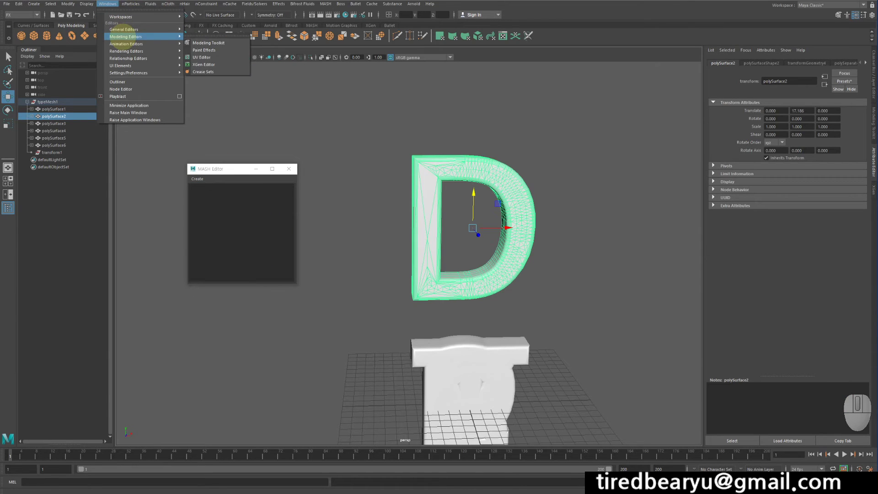
{"action": "mouse_move", "coordinate": [87, 4]}
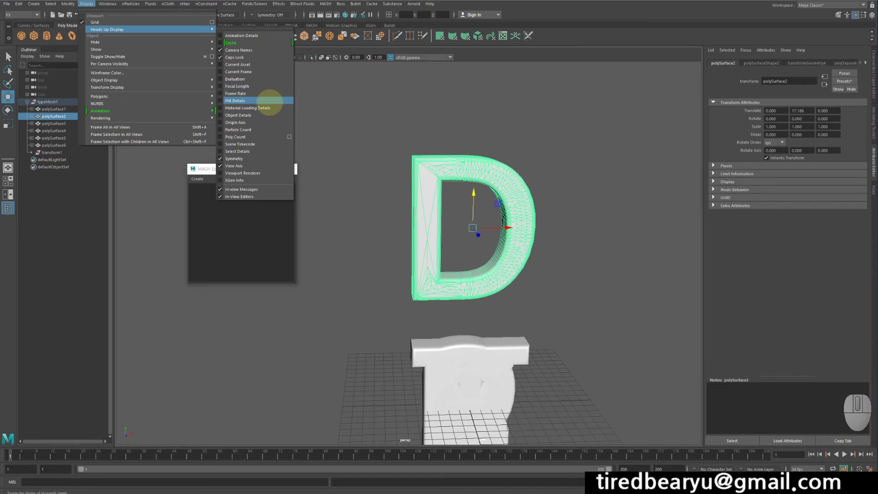
{"action": "left_click", "coordinate": [269, 134]}
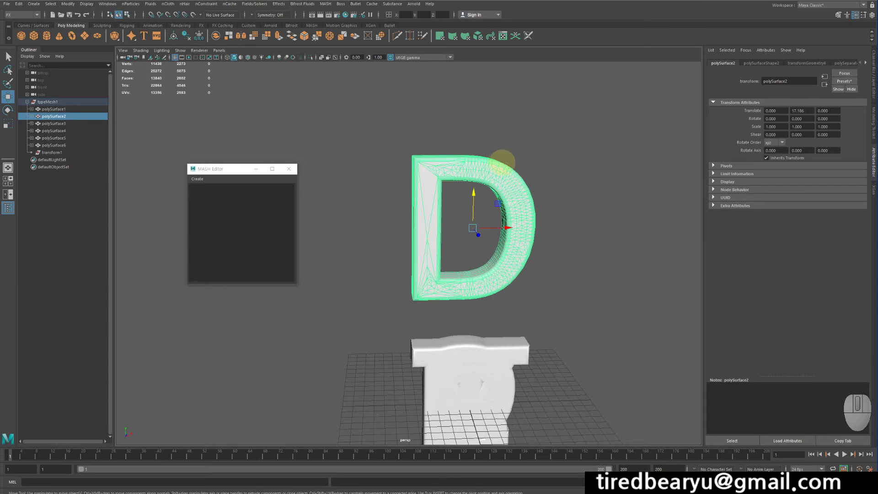
{"action": "left_click_drag", "start_coordinate": [492, 170], "coordinate": [498, 146], "text": "alt"}
{"action": "key", "text": "f"}
{"action": "left_click_drag", "start_coordinate": [547, 212], "coordinate": [472, 220], "text": "alt"}
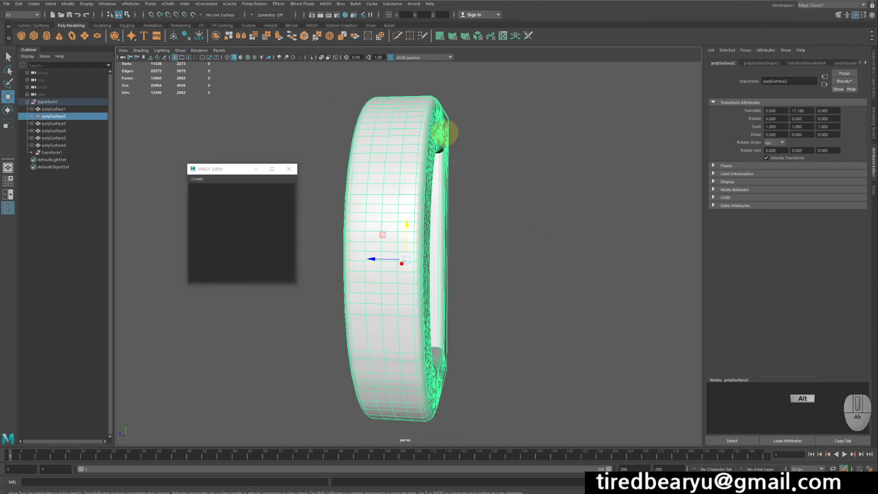
{"action": "left_click_drag", "start_coordinate": [447, 133], "coordinate": [462, 204], "text": "alt"}
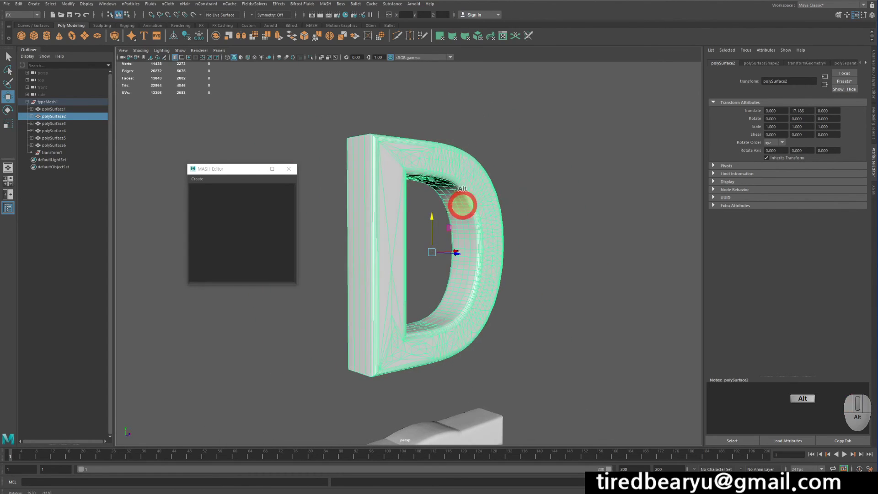
{"action": "left_click_drag", "start_coordinate": [225, 170], "coordinate": [134, 173]}
{"action": "left_click_drag", "start_coordinate": [414, 194], "coordinate": [534, 194], "text": "alt"}
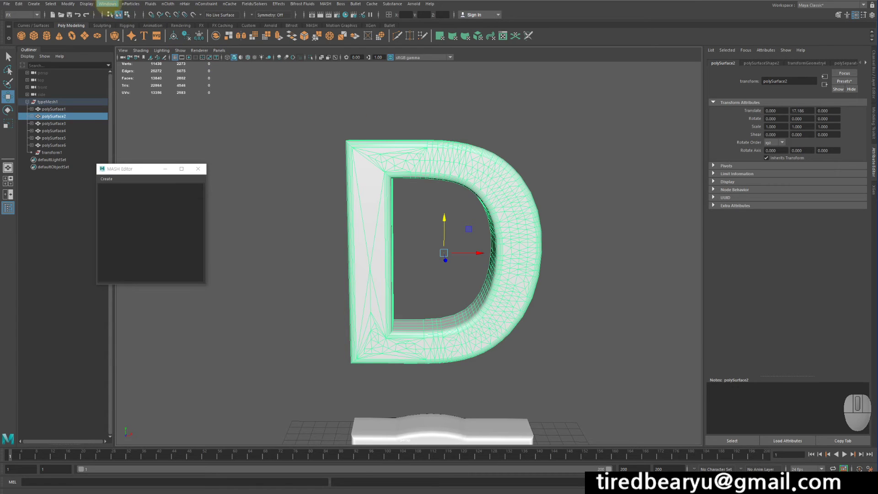
Step: Switch to the Modeling menu set and reduce the letter D's mesh by 50 percent
{"action": "left_click", "coordinate": [23, 14]}
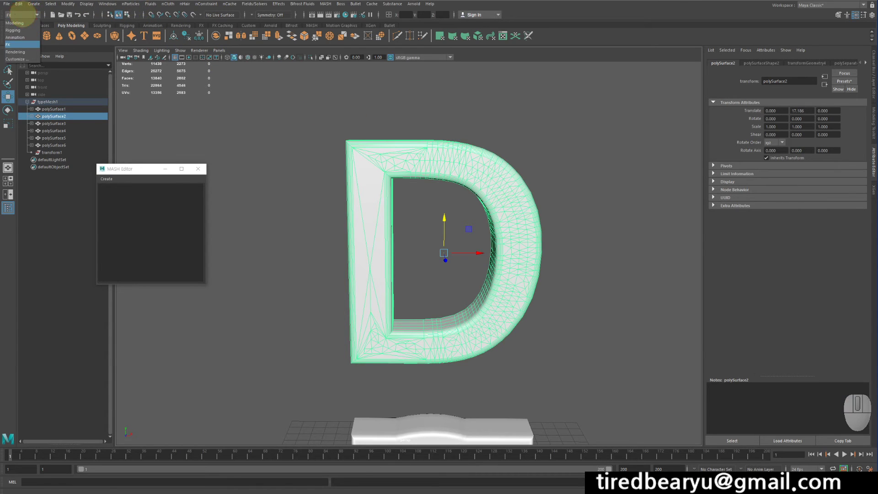
{"action": "left_click", "coordinate": [22, 22]}
{"action": "left_click", "coordinate": [127, 4]}
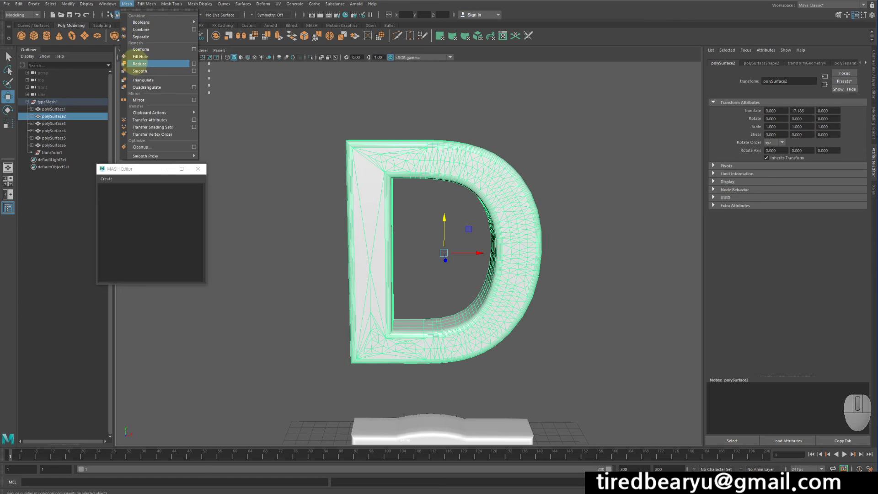
{"action": "left_click", "coordinate": [194, 63]}
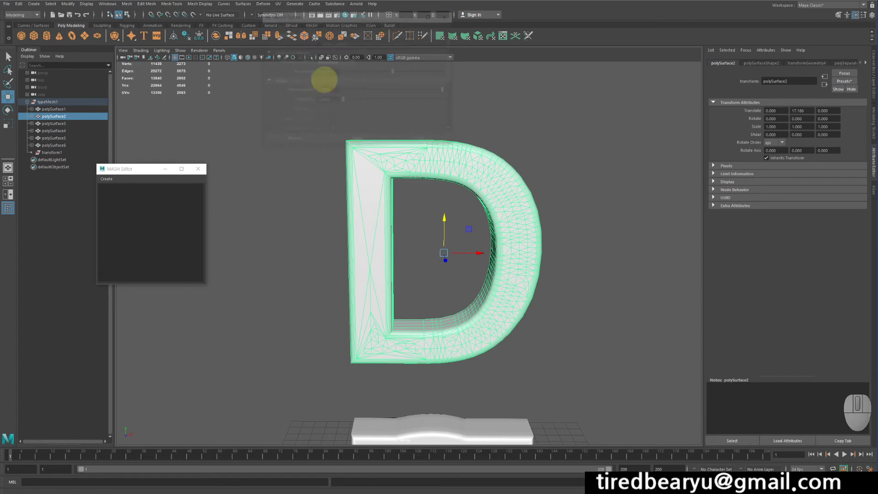
{"action": "left_click_drag", "start_coordinate": [348, 17], "coordinate": [576, 15]}
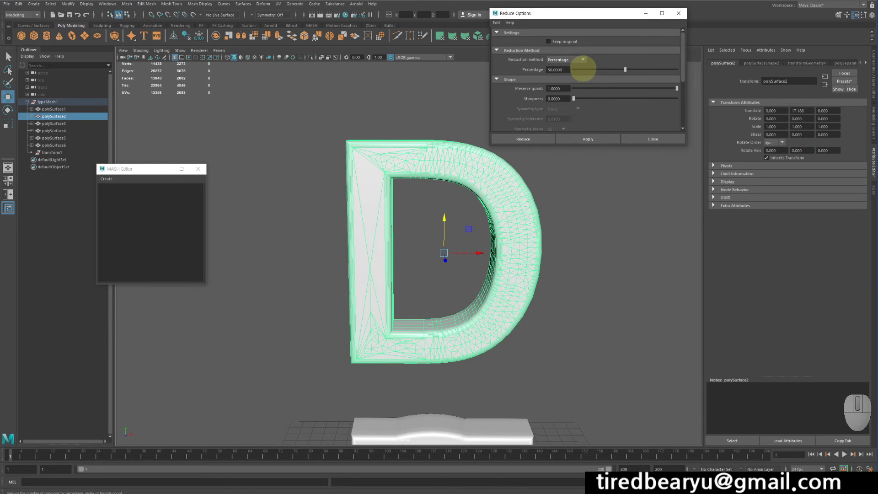
{"action": "left_click", "coordinate": [588, 138]}
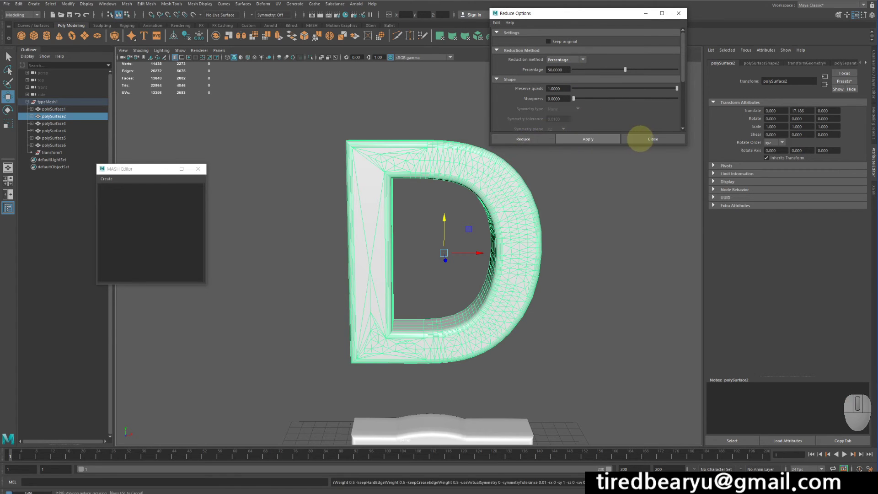
{"action": "left_click", "coordinate": [653, 138]}
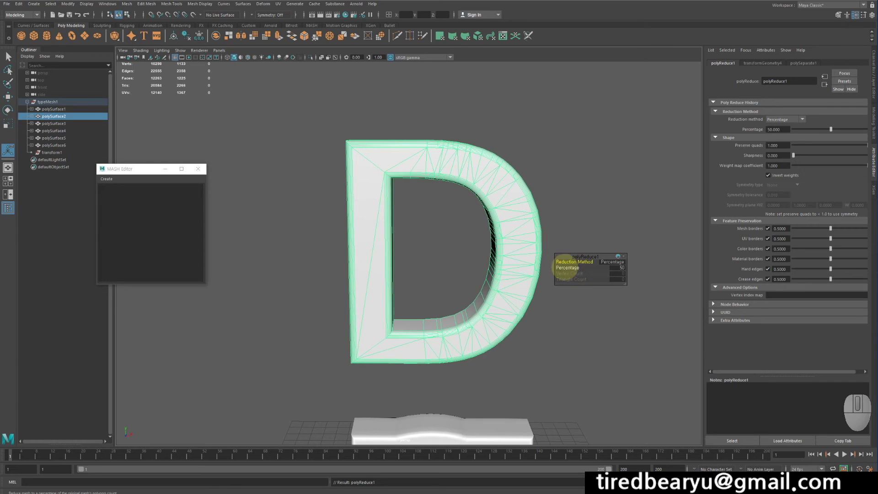
Step: Raise the letter D's reduction percentage to about 85 and check its simplified shape from different angles
{"action": "left_click_drag", "start_coordinate": [568, 267], "coordinate": [606, 264]}
{"action": "left_click_drag", "start_coordinate": [660, 265], "coordinate": [641, 256]}
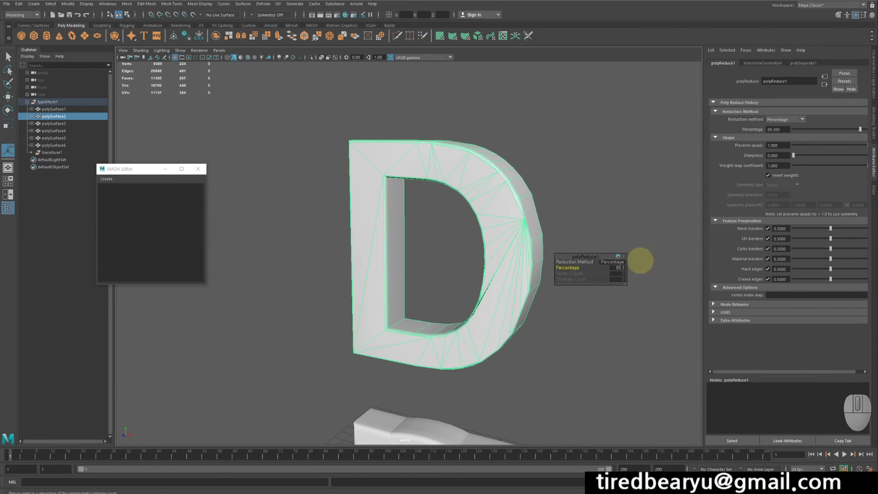
{"action": "mouse_move", "coordinate": [562, 267]}
{"action": "left_mouse_down"}
{"action": "mouse_move", "coordinate": [488, 263]}
{"action": "mouse_move", "coordinate": [575, 261]}
{"action": "mouse_move", "coordinate": [559, 265]}
{"action": "left_mouse_up"}
{"action": "left_click_drag", "start_coordinate": [580, 226], "coordinate": [629, 254], "text": "alt"}
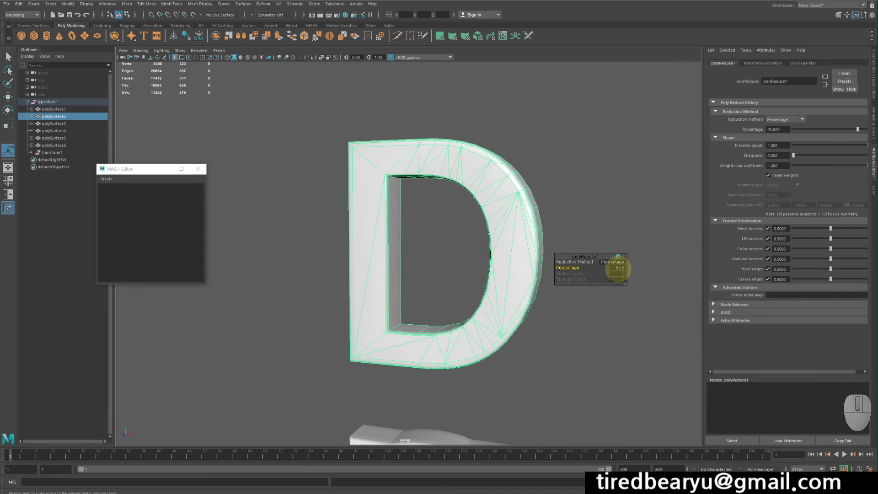
{"action": "left_click_drag", "start_coordinate": [570, 217], "coordinate": [594, 216], "text": "alt"}
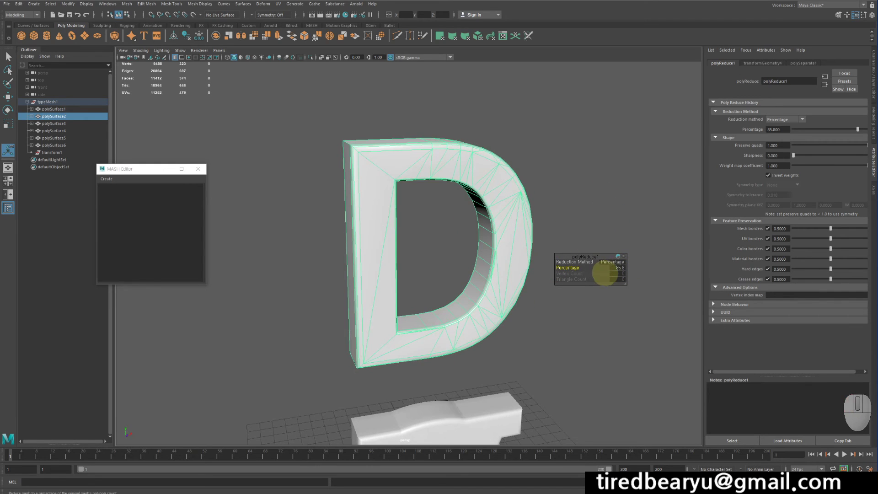
Step: Set the letter D's reduction percentage to 80
{"action": "type", "text": "."}
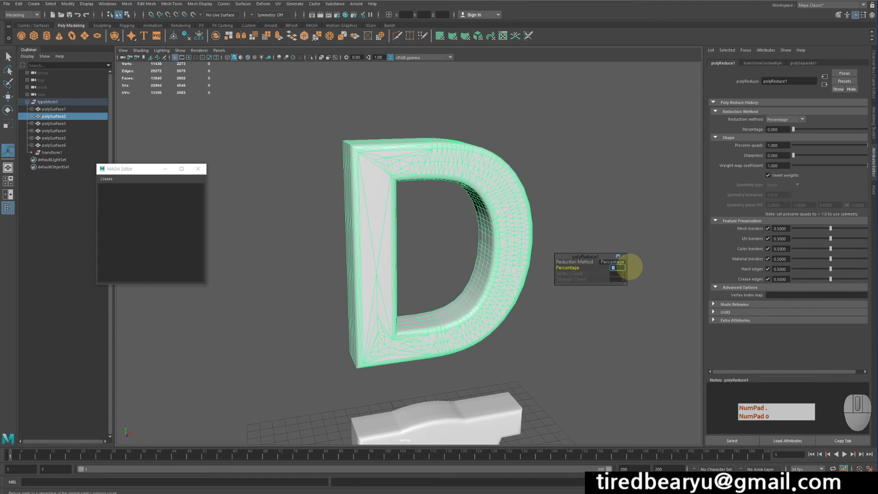
{"action": "type", "text": "80"}
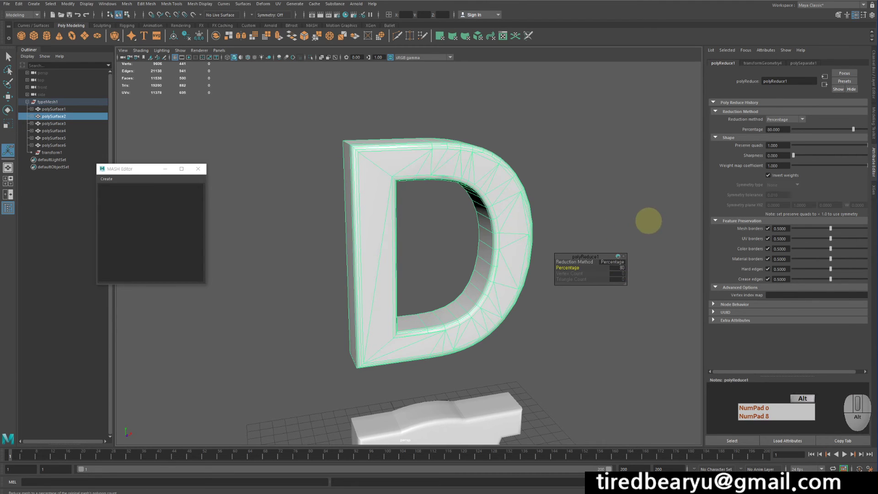
{"action": "left_click_drag", "start_coordinate": [647, 221], "coordinate": [573, 160], "text": "alt"}
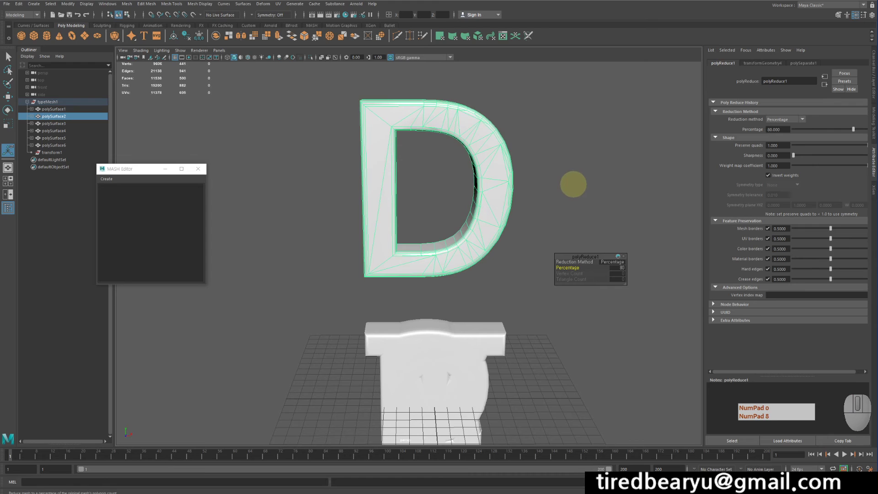
Step: Undo the reduction and the moves of the letters, back to the point where all typeMesh1 children are selected
{"action": "key", "text": "z"}
{"action": "key", "text": "z"}
{"action": "key", "text": "z"}
{"action": "key", "text": "z"}
{"action": "key", "text": "z"}
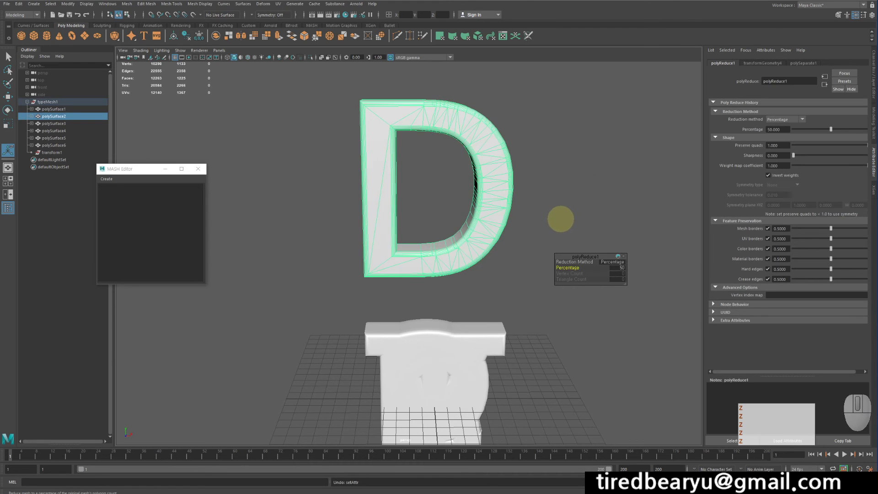
{"action": "key", "text": "z"}
{"action": "key", "text": "z"}
{"action": "key", "text": "z"}
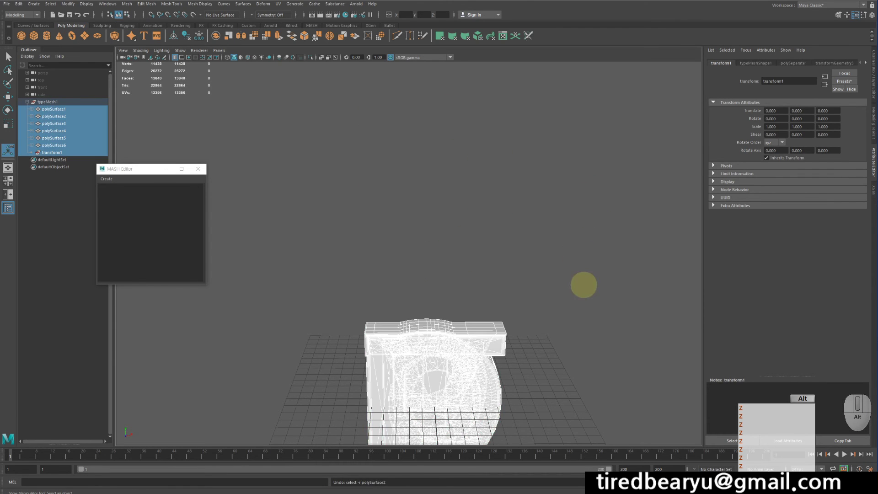
Step: Select all six letter meshes, polySurface1 through polySurface6, and delete their construction history
{"action": "right_click_drag", "start_coordinate": [583, 285], "coordinate": [525, 255], "text": "alt"}
{"action": "left_click_drag", "start_coordinate": [309, 213], "coordinate": [582, 443]}
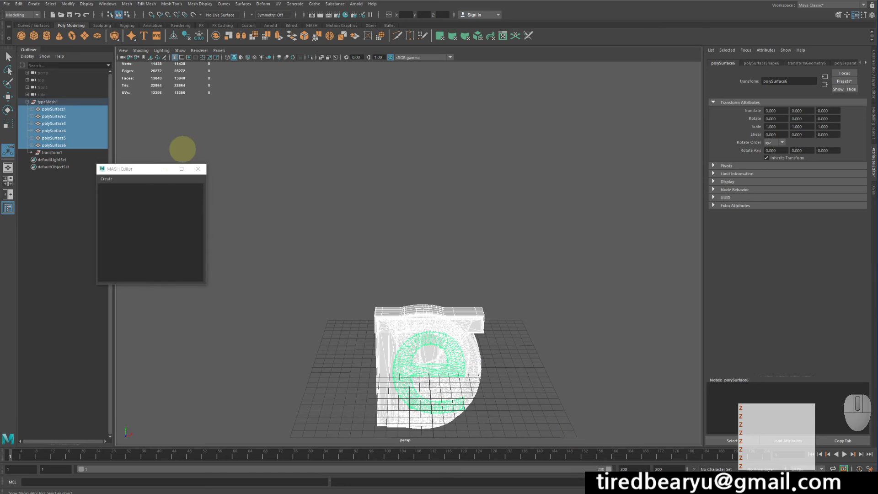
{"action": "key", "text": "shift+alt+d"}
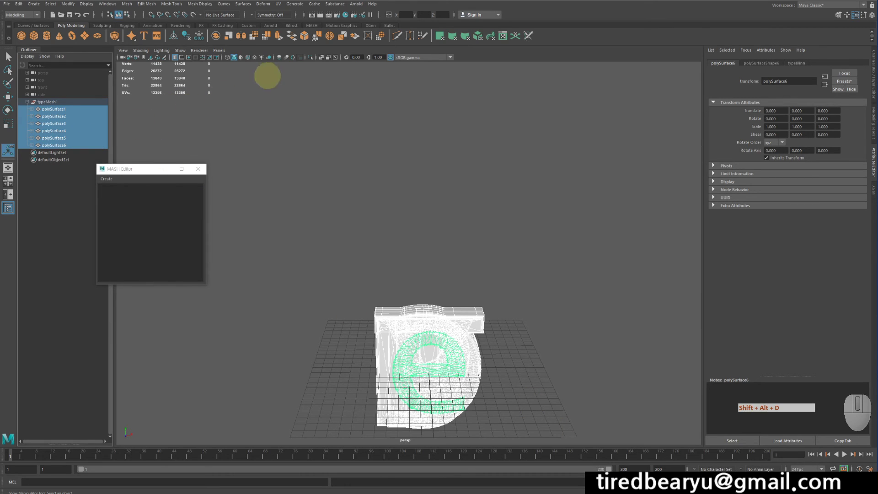
Step: Apply Reduce to all six selected letters and set their shared reduction percentage to 80
{"action": "left_click", "coordinate": [126, 4]}
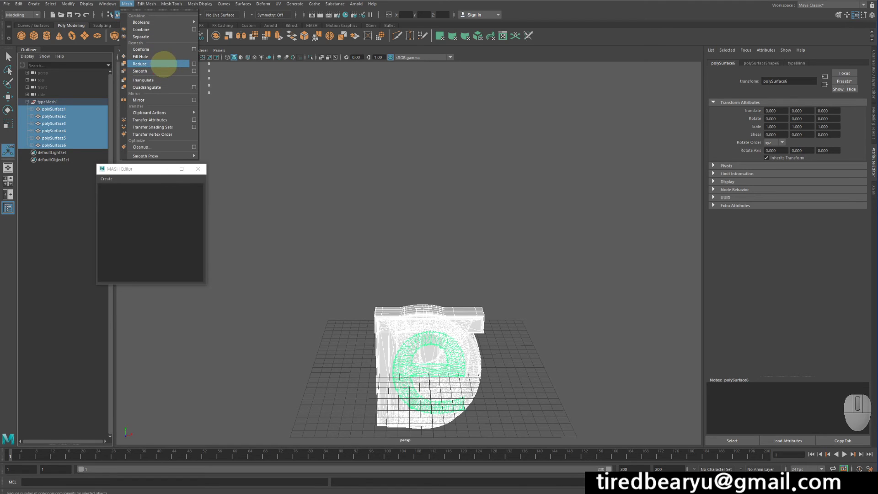
{"action": "left_click", "coordinate": [161, 64]}
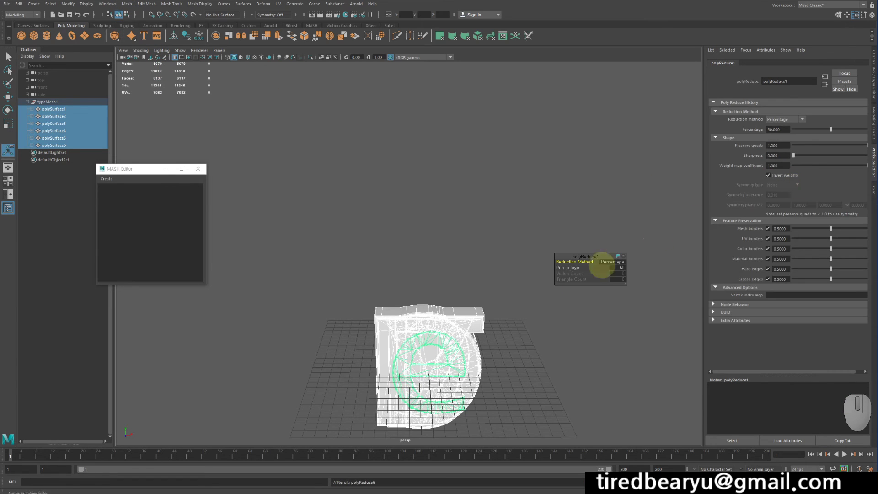
{"action": "left_click", "coordinate": [874, 75]}
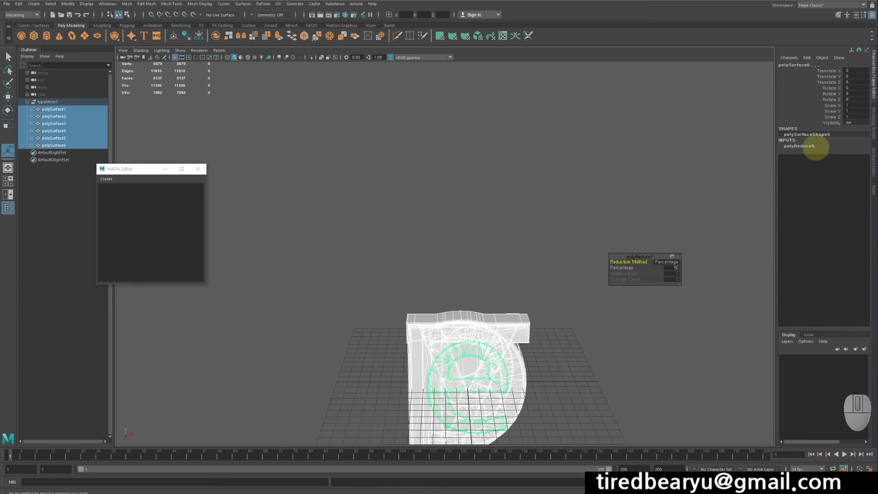
{"action": "left_click", "coordinate": [807, 145]}
{"action": "type", "text": "80"}
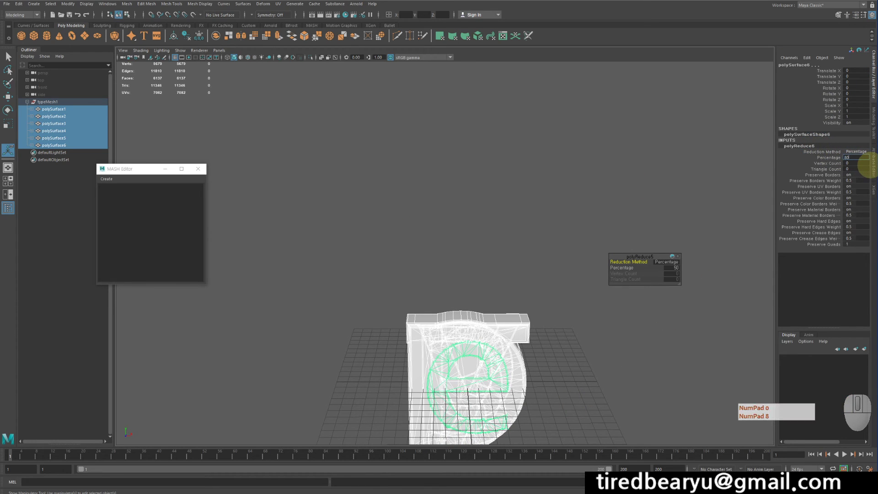
{"action": "key", "text": "Return"}
Step: Switch the viewport to wireframe display and select the letter T among the reduced letters
{"action": "left_click_drag", "start_coordinate": [572, 245], "coordinate": [545, 153], "text": "alt"}
{"action": "left_click", "coordinate": [514, 235]}
{"action": "left_click_drag", "start_coordinate": [514, 235], "coordinate": [607, 265], "text": "alt"}
{"action": "key", "text": "z"}
{"action": "key", "text": "4"}
{"action": "mouse_move", "coordinate": [549, 260]}
{"action": "left_mouse_down", "text": "alt"}
{"action": "mouse_move", "coordinate": [526, 232]}
{"action": "mouse_move", "coordinate": [541, 256]}
{"action": "left_mouse_up", "text": "alt"}
{"action": "left_click", "coordinate": [528, 247]}
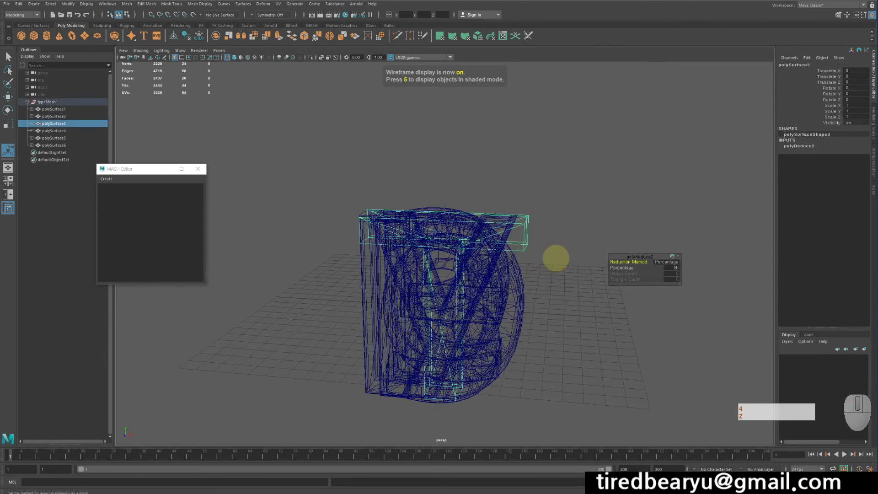
Step: Keep the letter T selected and lower its reduction percentage to about 50
{"action": "key", "text": "z"}
{"action": "key", "text": "z"}
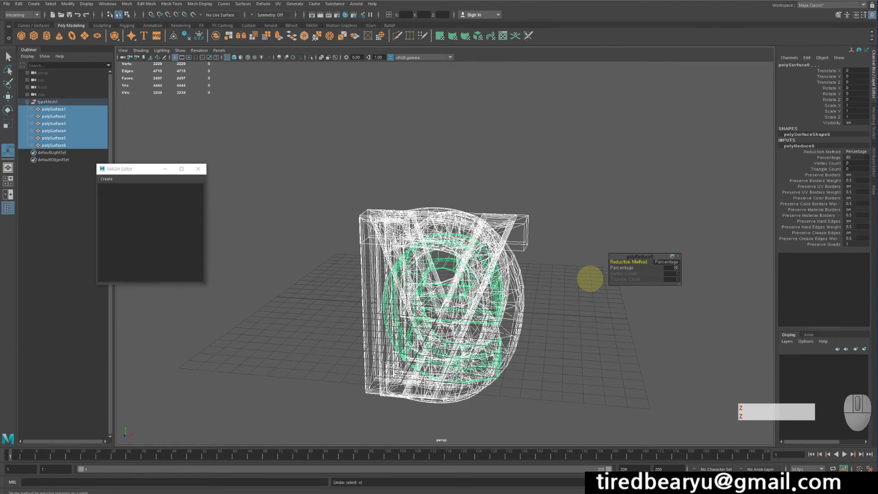
{"action": "key", "text": "shift+z"}
{"action": "key", "text": "shift+z"}
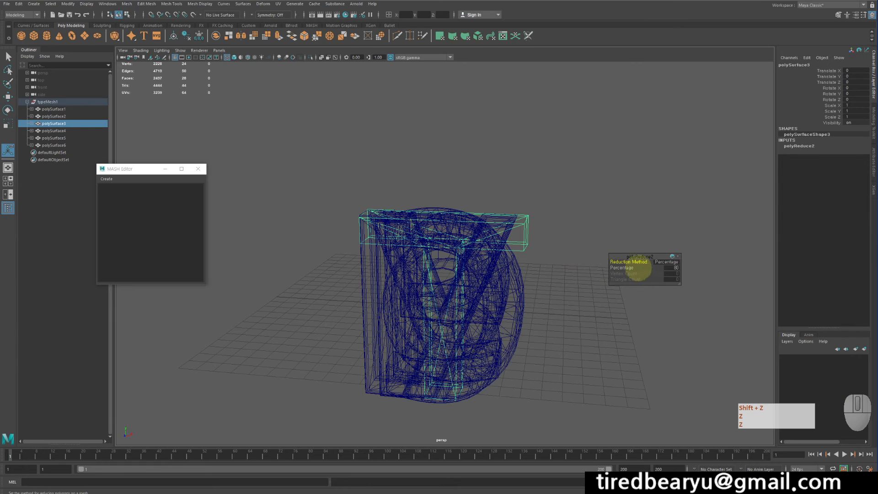
{"action": "left_click_drag", "start_coordinate": [625, 268], "coordinate": [531, 264]}
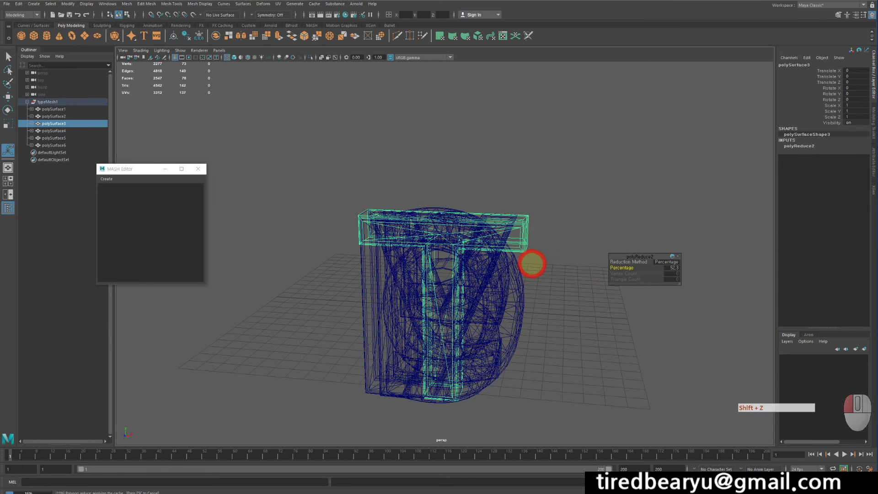
Step: Select all six letter meshes and set their shared Reduce percentage to 50
{"action": "left_click_drag", "start_coordinate": [334, 187], "coordinate": [620, 341]}
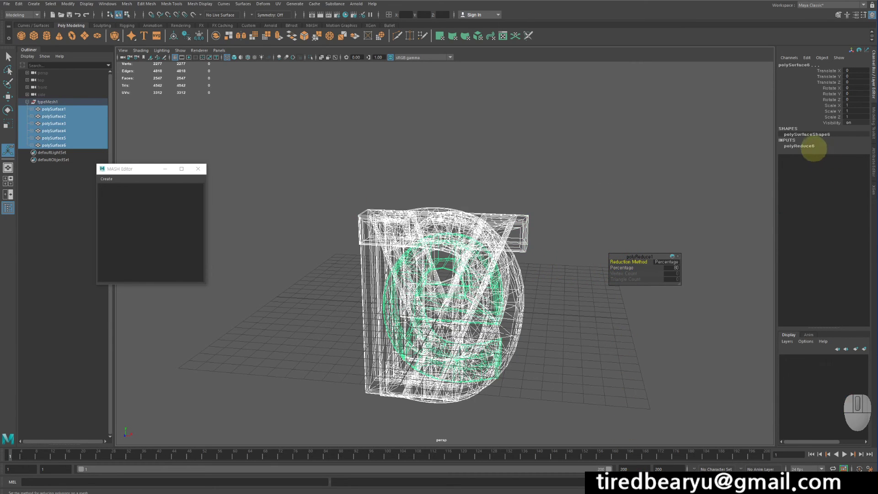
{"action": "left_click", "coordinate": [807, 146]}
{"action": "type", "text": "50"}
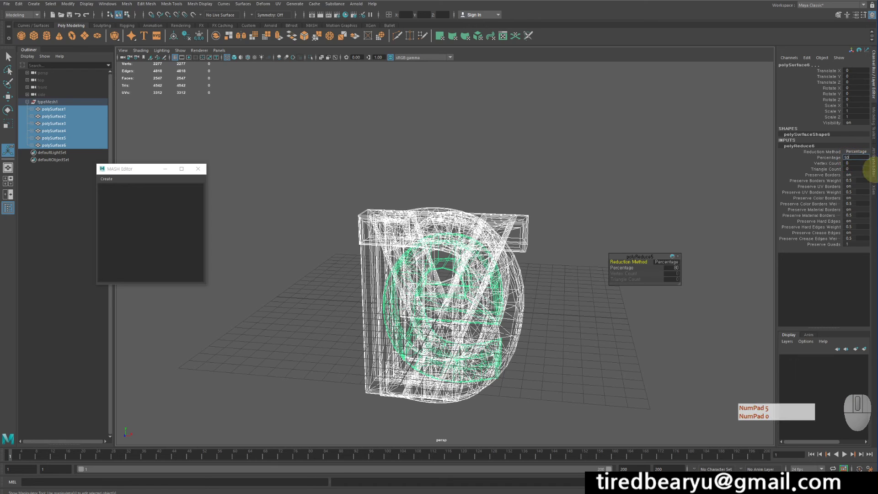
{"action": "key", "text": "Return"}
Step: Return the viewport to shaded display and select the letter T to inspect the reduced mesh
{"action": "left_click", "coordinate": [580, 223]}
{"action": "key", "text": "5"}
{"action": "mouse_move", "coordinate": [581, 224]}
{"action": "left_mouse_down", "text": "alt"}
{"action": "mouse_move", "coordinate": [564, 236]}
{"action": "mouse_move", "coordinate": [580, 264]}
{"action": "mouse_move", "coordinate": [528, 240]}
{"action": "mouse_move", "coordinate": [606, 261]}
{"action": "left_mouse_up", "text": "alt"}
{"action": "left_click", "coordinate": [528, 240]}
{"action": "right_click_drag", "start_coordinate": [606, 261], "coordinate": [474, 205], "text": "alt"}
{"action": "left_click_drag", "start_coordinate": [474, 204], "coordinate": [449, 216], "text": "alt"}
{"action": "key", "text": "q"}
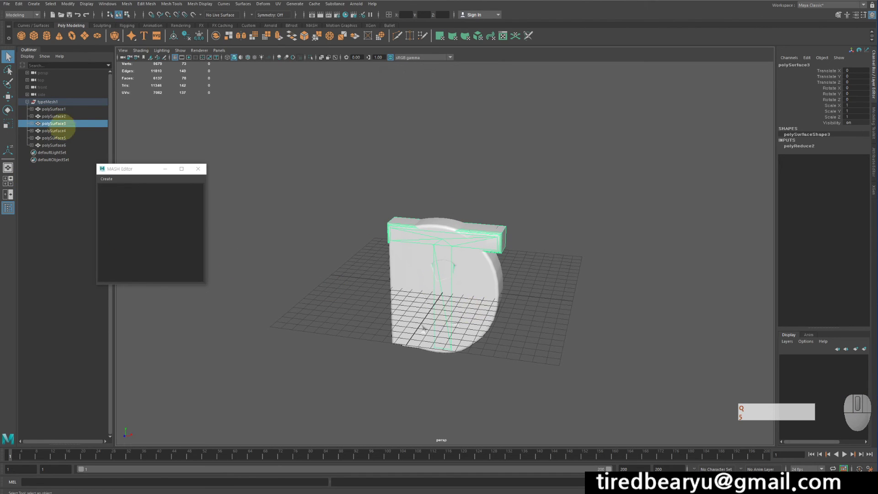
Step: Select polySurface1 through polySurface6 and delete their construction history
{"action": "mouse_move", "coordinate": [69, 109]}
{"action": "left_mouse_down"}
{"action": "mouse_move", "coordinate": [68, 143]}
{"action": "mouse_move", "coordinate": [72, 112]}
{"action": "left_mouse_up"}
{"action": "left_click_drag", "start_coordinate": [479, 174], "coordinate": [484, 174], "text": "alt"}
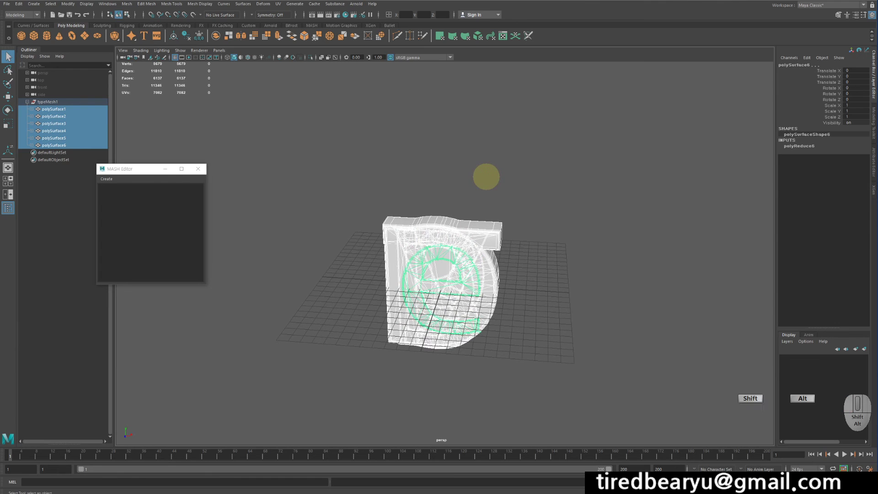
{"action": "key", "text": "shift+alt+d"}
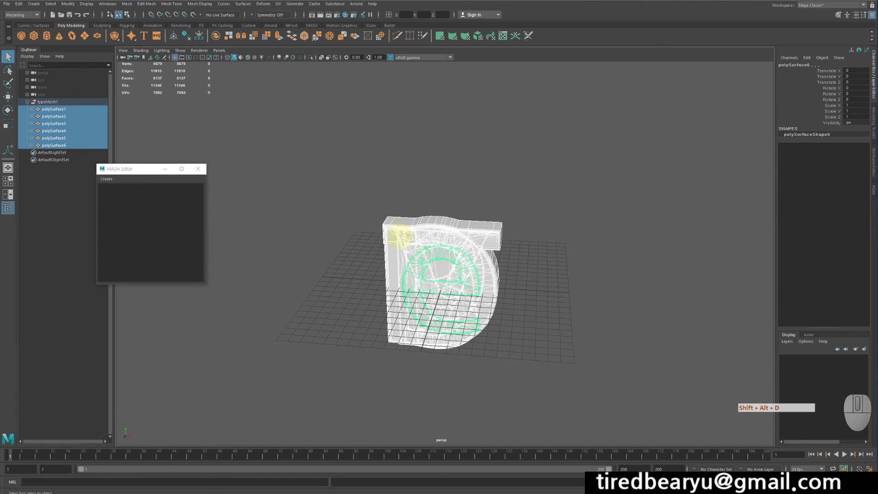
Step: Create a new MASH network from the six selected letter meshes
{"action": "mouse_move", "coordinate": [447, 256]}
{"action": "left_mouse_down", "text": "alt"}
{"action": "mouse_move", "coordinate": [437, 247]}
{"action": "mouse_move", "coordinate": [446, 249]}
{"action": "left_mouse_up", "text": "alt"}
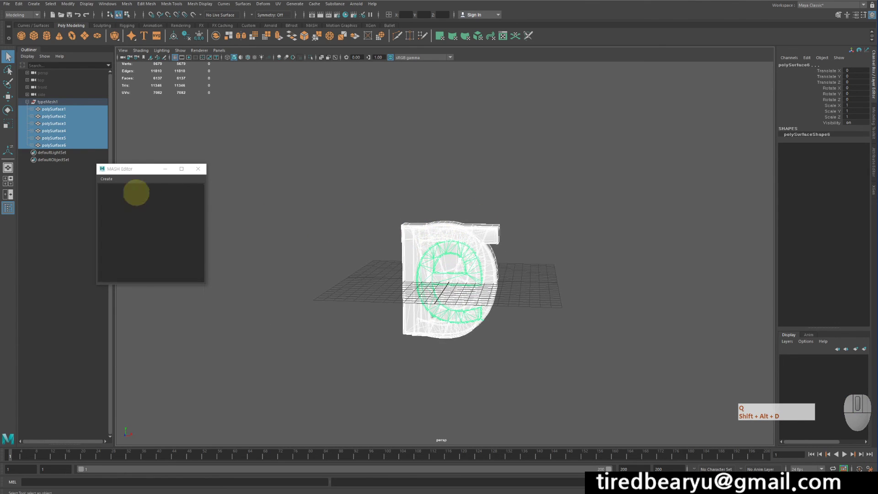
{"action": "left_click", "coordinate": [107, 179]}
{"action": "left_click", "coordinate": [129, 186]}
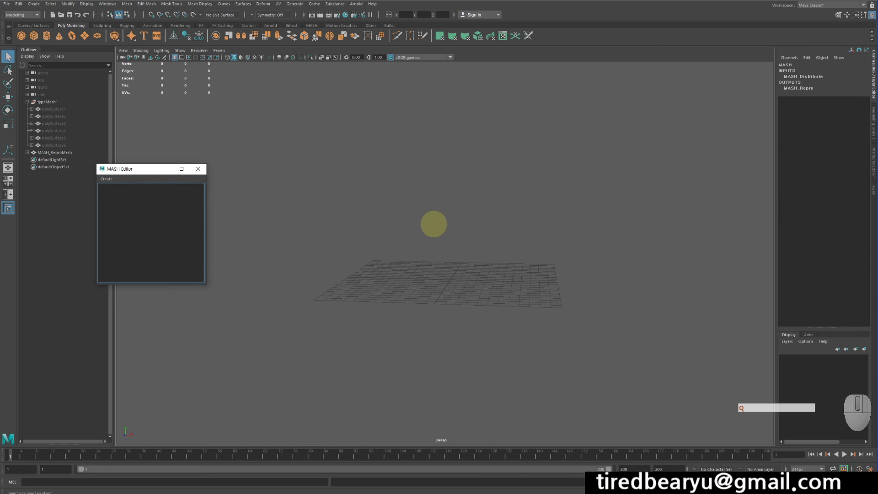
{"action": "left_click_drag", "start_coordinate": [476, 229], "coordinate": [420, 217], "text": "alt"}
Step: Add an ID node and a Dynamics node to the MASH network
{"action": "key", "text": "ctrl+a"}
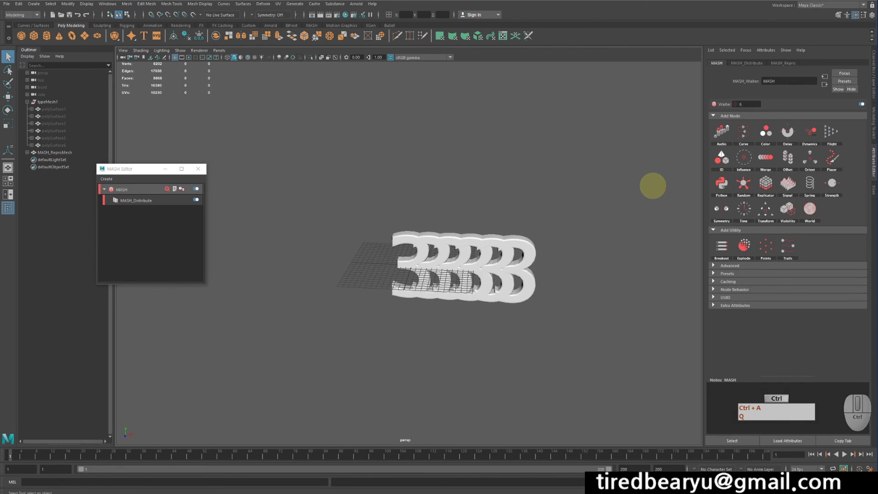
{"action": "left_click", "coordinate": [722, 157]}
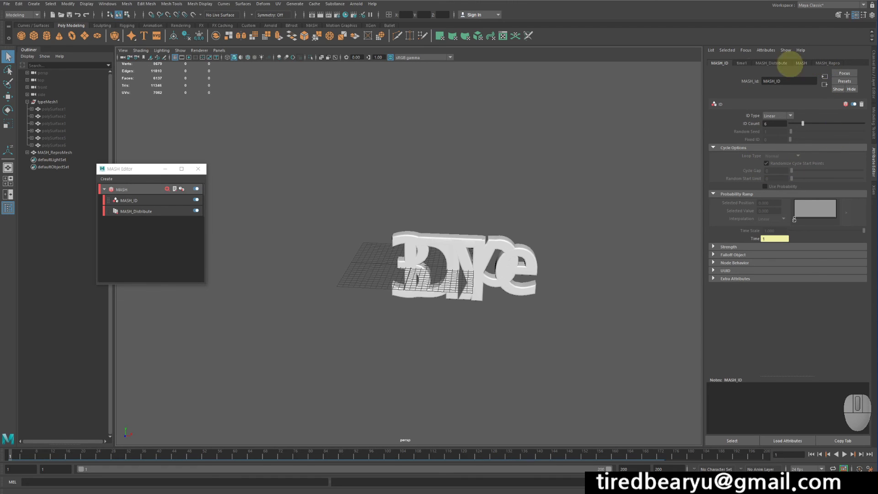
{"action": "left_click", "coordinate": [141, 188]}
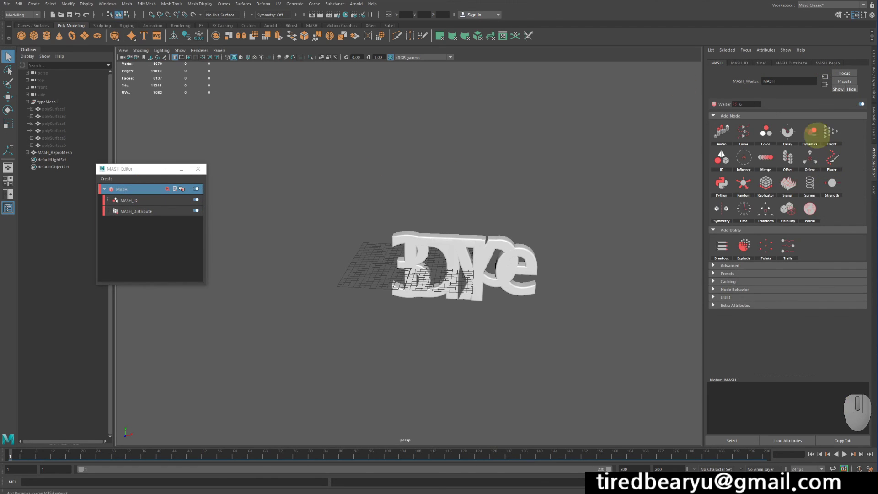
{"action": "left_click", "coordinate": [812, 131]}
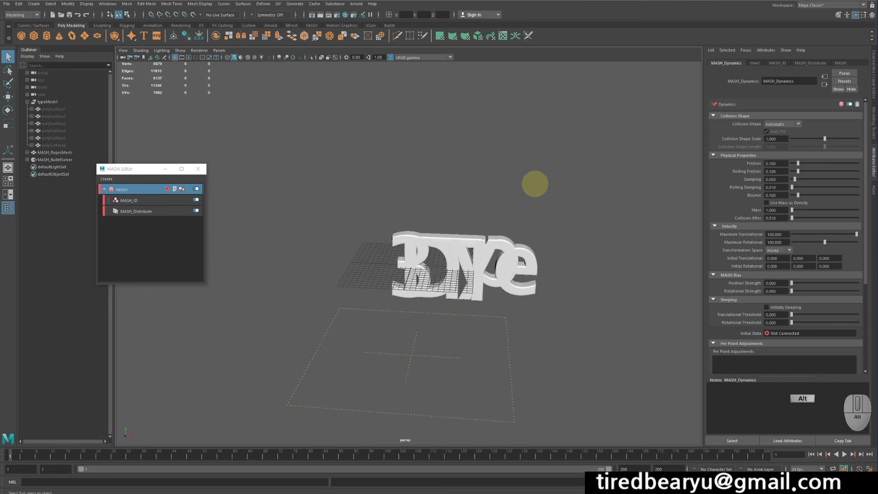
Step: Turn on the display of collision shapes in the debugging settings of MASH_BulletSolver
{"action": "left_click_drag", "start_coordinate": [631, 196], "coordinate": [580, 202], "text": "alt"}
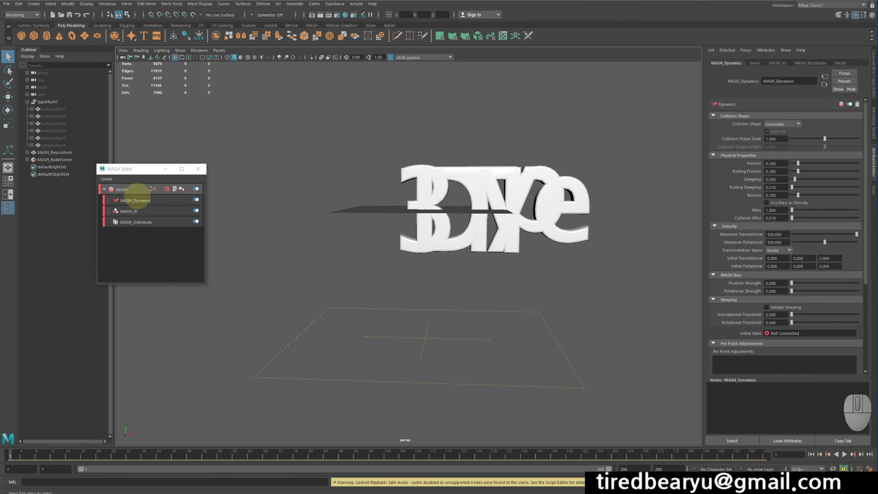
{"action": "left_click", "coordinate": [131, 188]}
{"action": "left_click", "coordinate": [53, 160]}
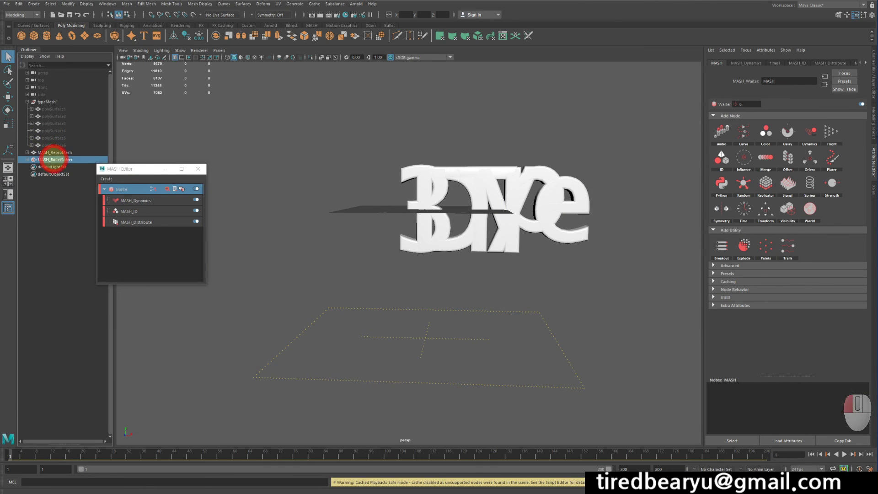
{"action": "left_click", "coordinate": [778, 63]}
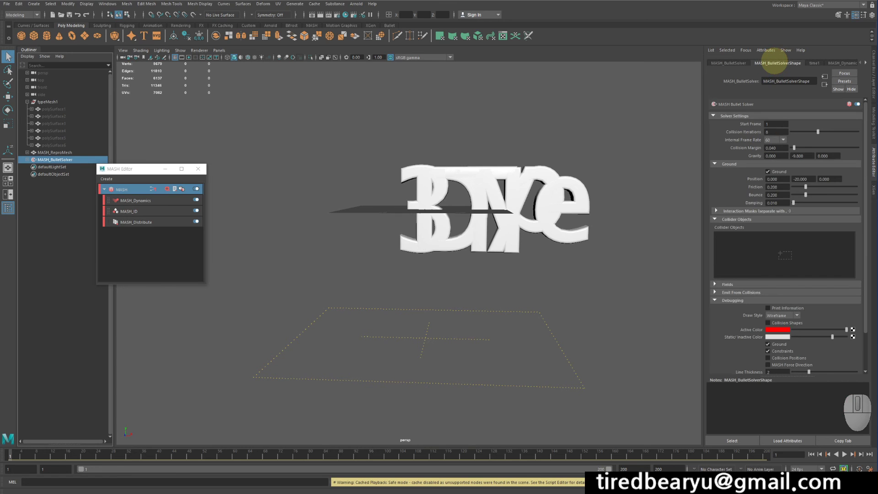
{"action": "left_click", "coordinate": [784, 322]}
{"action": "left_click_drag", "start_coordinate": [672, 316], "coordinate": [604, 277], "text": "alt"}
{"action": "middle_click_drag", "start_coordinate": [583, 298], "coordinate": [556, 287], "text": "alt"}
{"action": "left_click_drag", "start_coordinate": [547, 172], "coordinate": [606, 255], "text": "alt"}
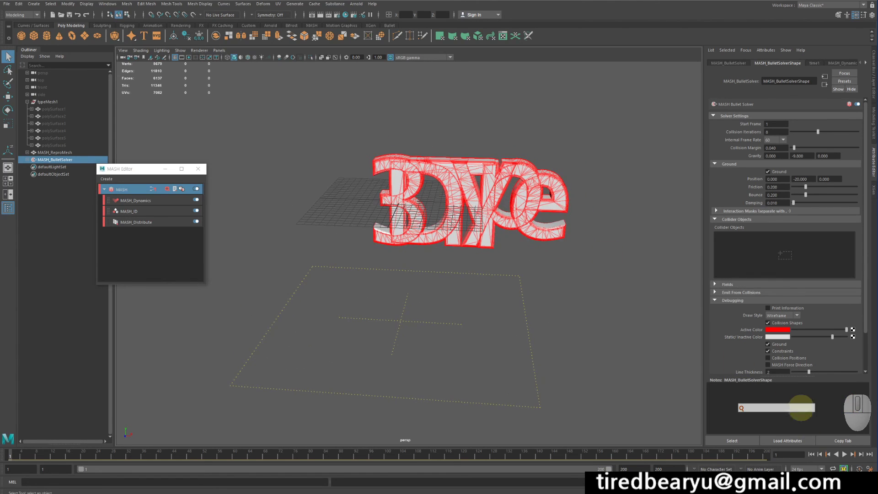
Step: Play the falling-letters simulation from the first frame and stop it at about frame 147
{"action": "left_click", "coordinate": [813, 454]}
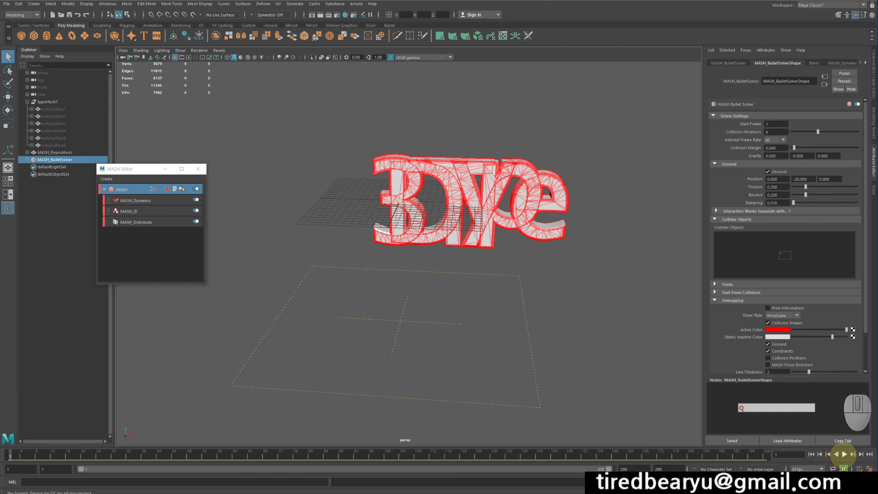
{"action": "left_click", "coordinate": [844, 454]}
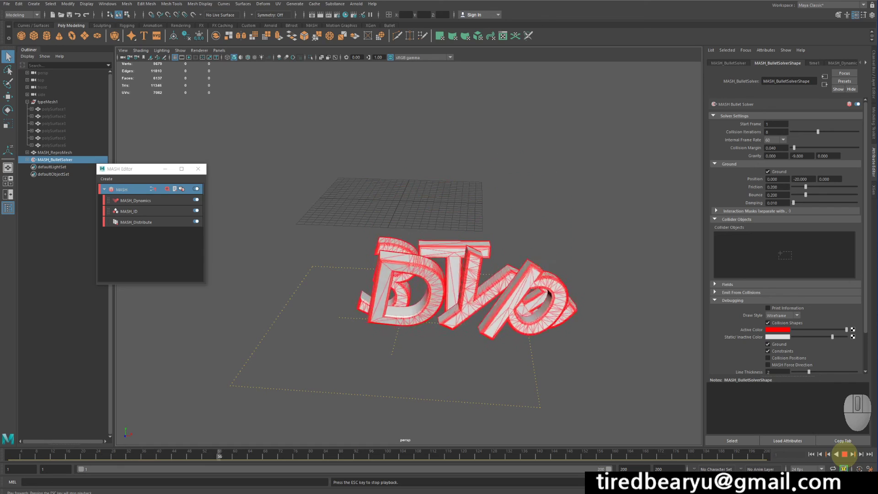
{"action": "left_click", "coordinate": [844, 454]}
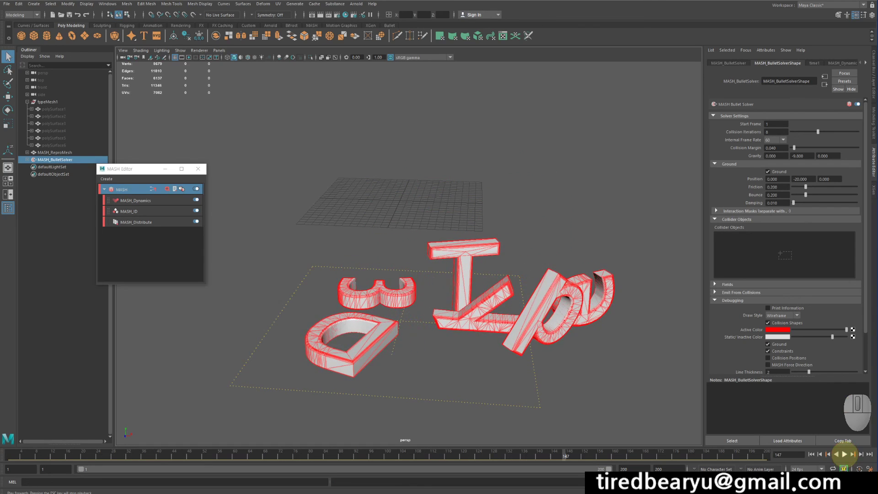